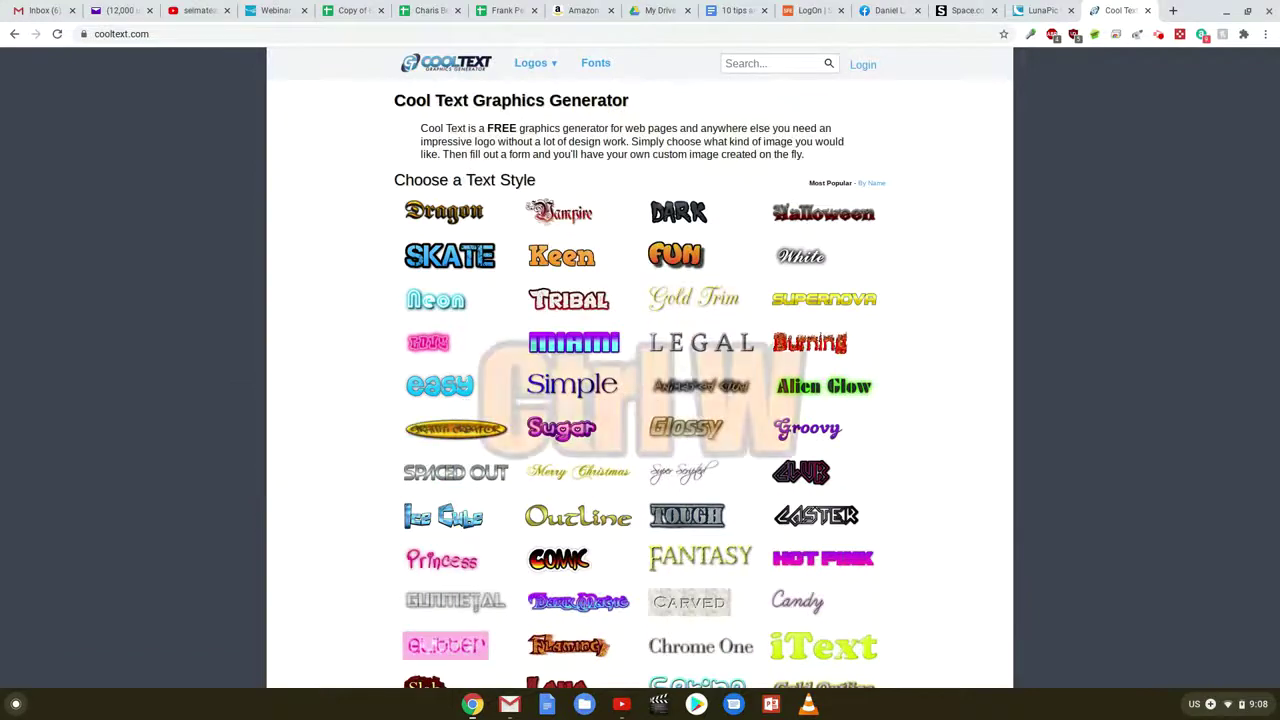
# Close the Cool Text and LunaPic tabs, restore the LunaPic tab and close it again.
pyautogui.hotkey('ctrl', 'w')
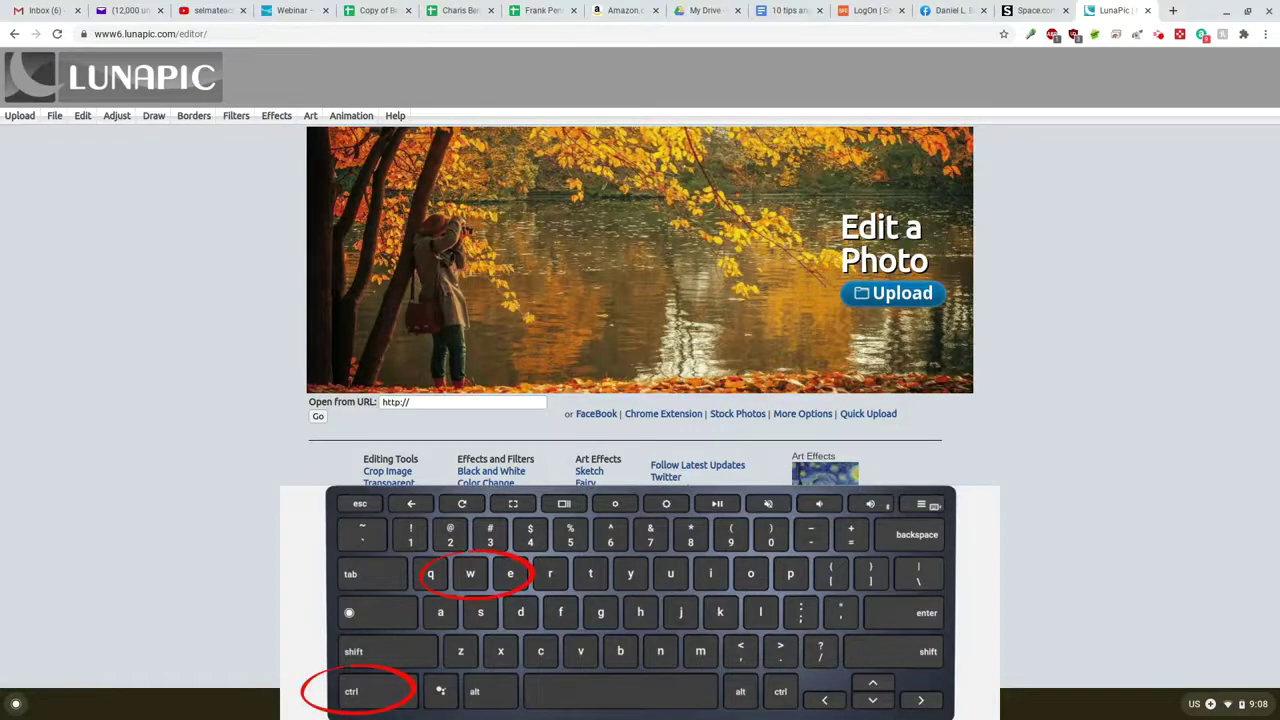
pyautogui.hotkey('ctrl', 'w')
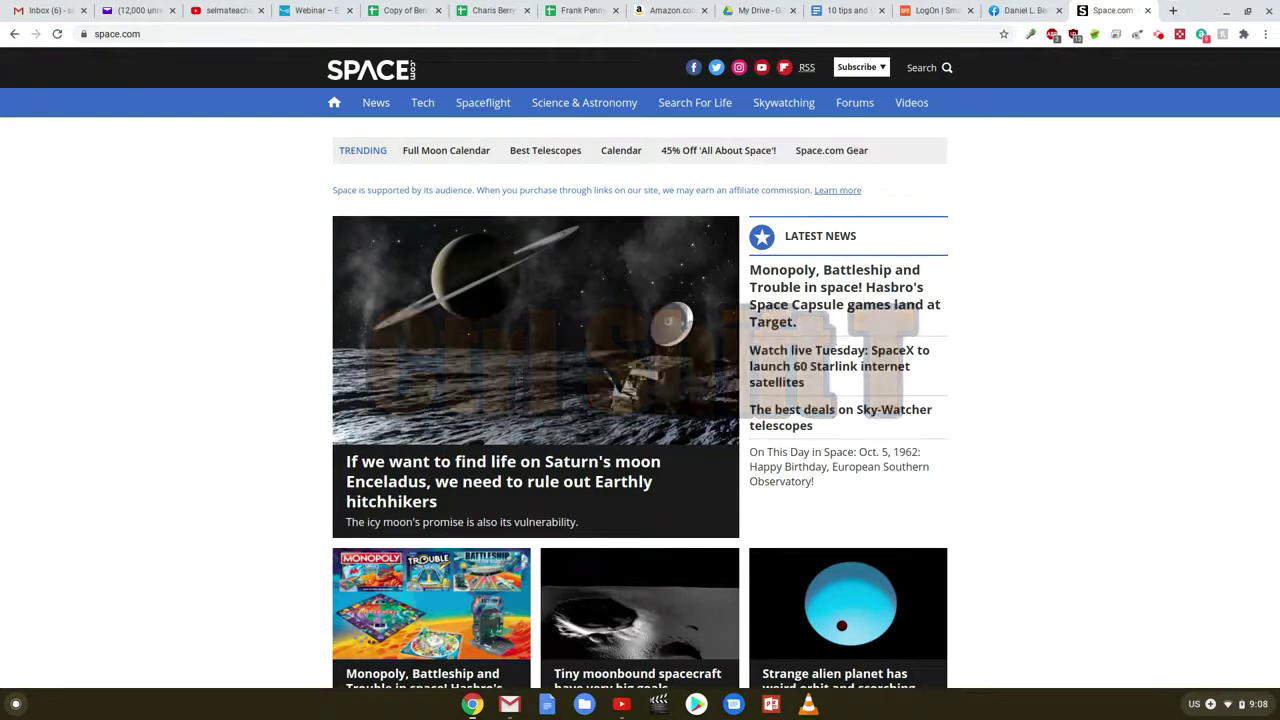
pyautogui.hotkey('ctrl', 'shift', 't')
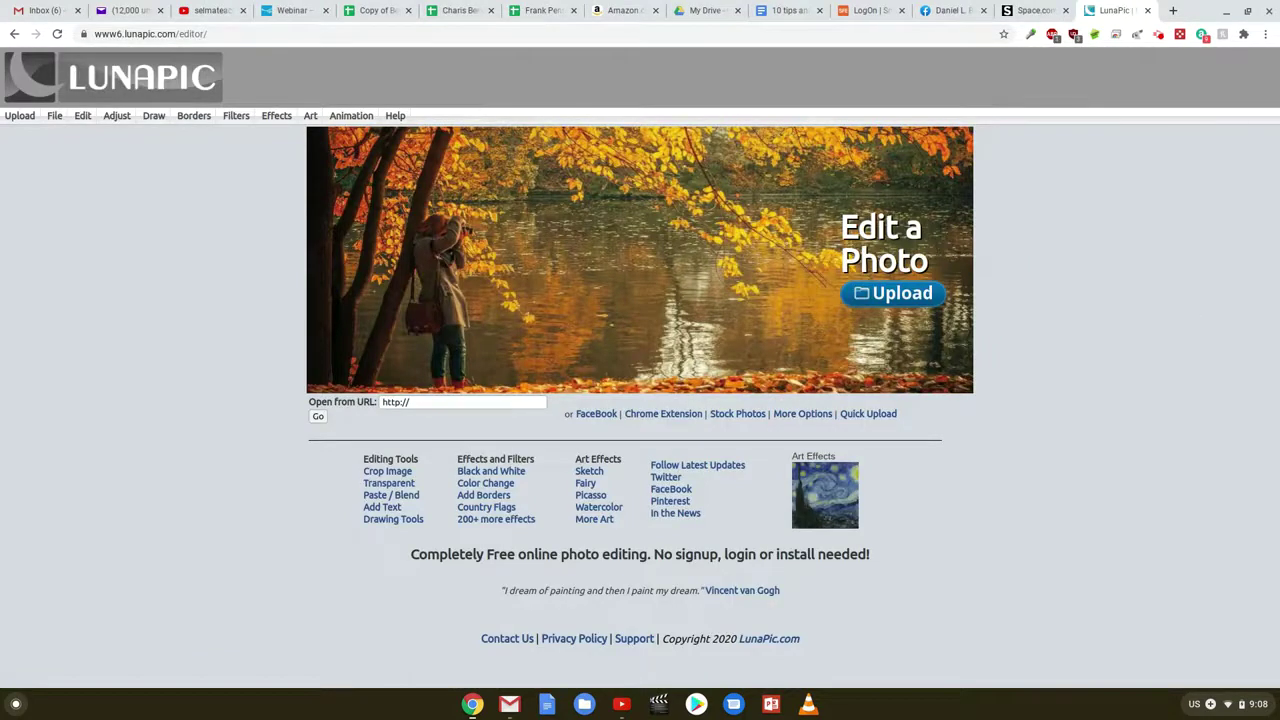
pyautogui.hotkey('ctrl', 'w')
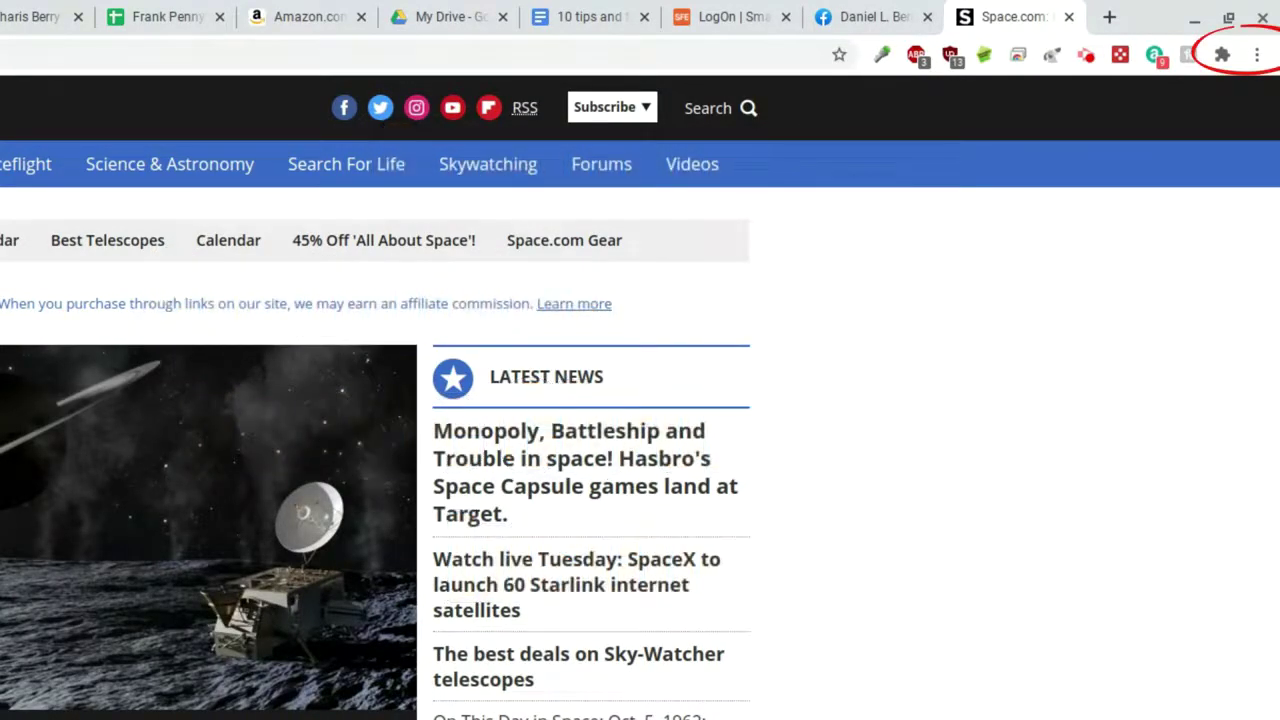
# Look through the browser's main menu, including its More tools options, and close it.
pyautogui.hotkey('alt', 'e')
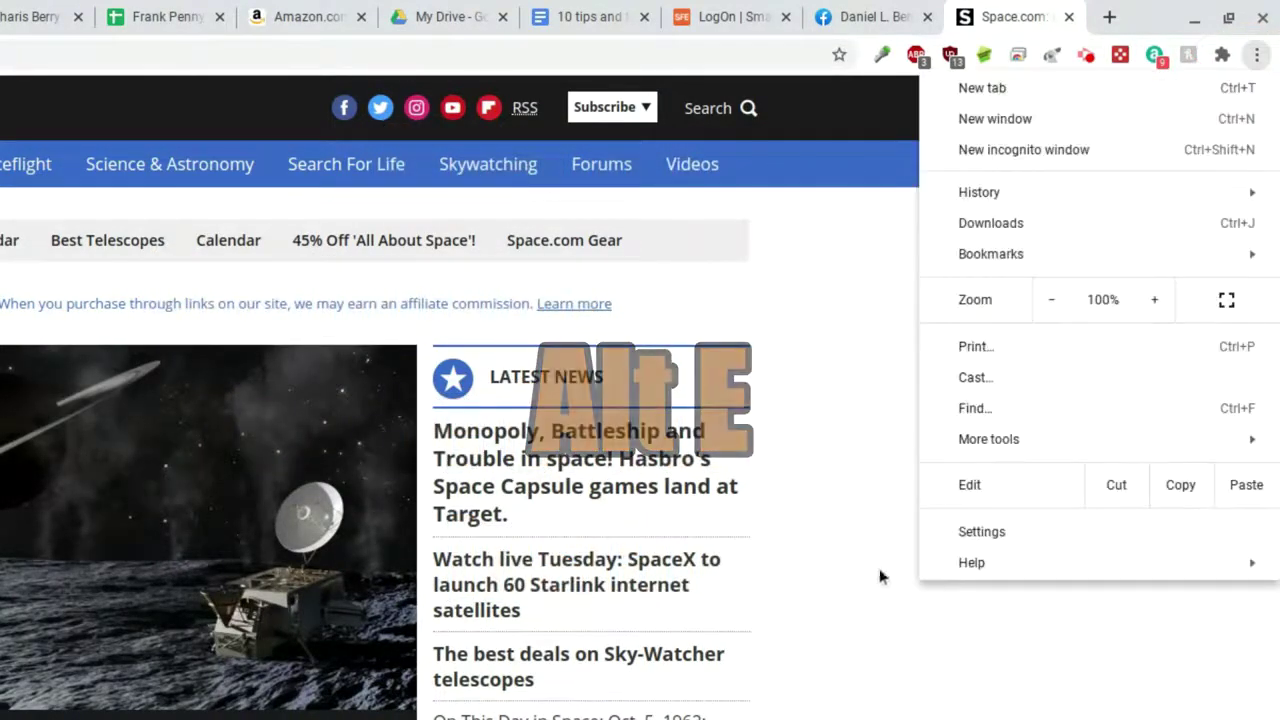
pyautogui.moveTo(925, 440)
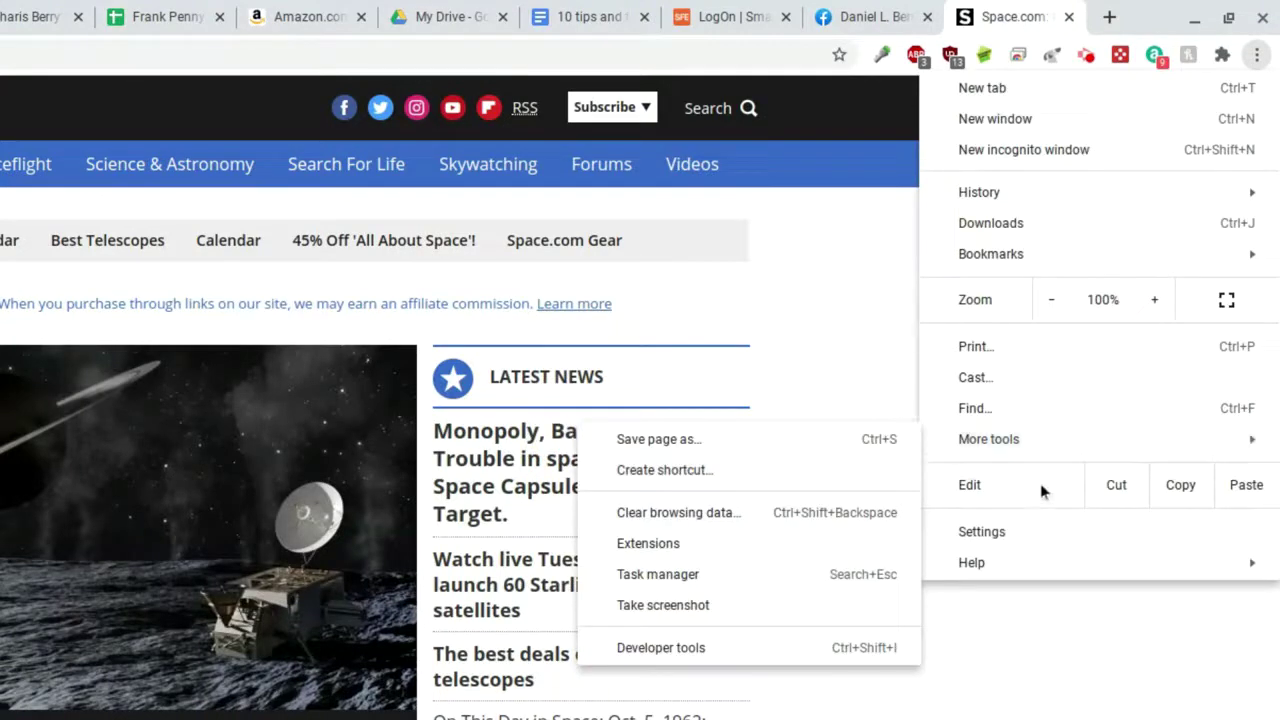
pyautogui.moveTo(1026, 575)
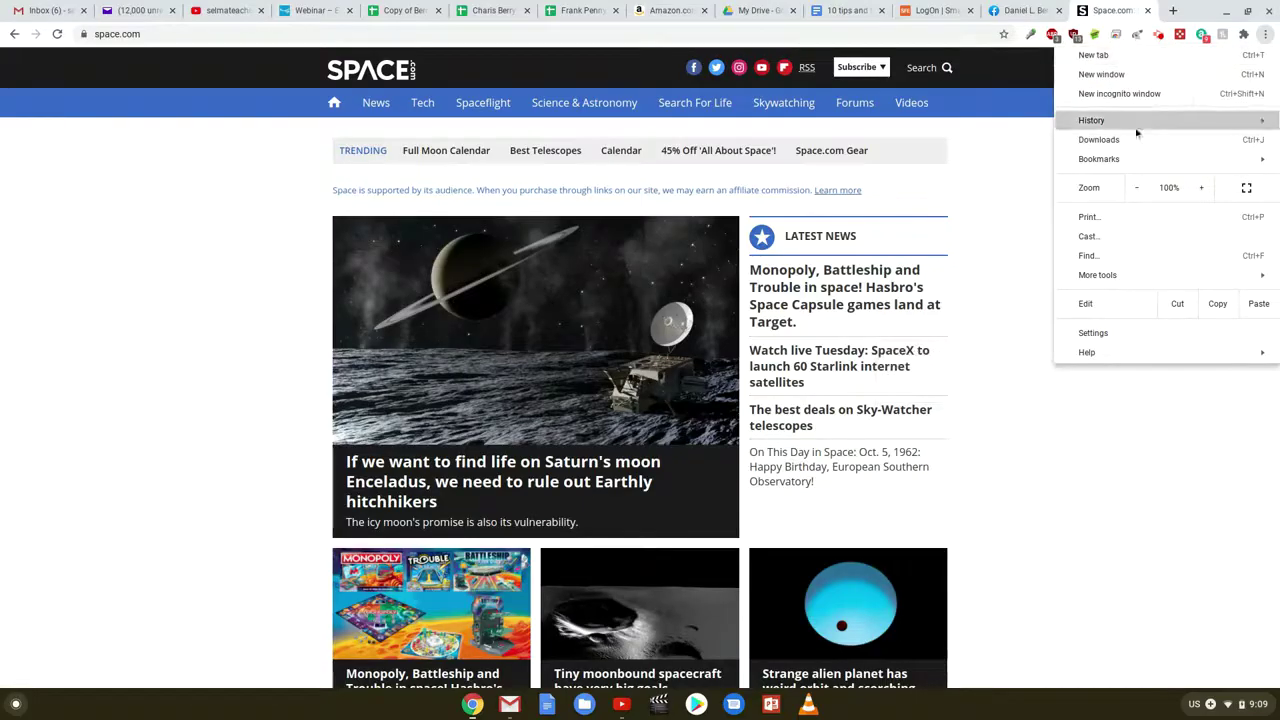
pyautogui.click(1113, 404)
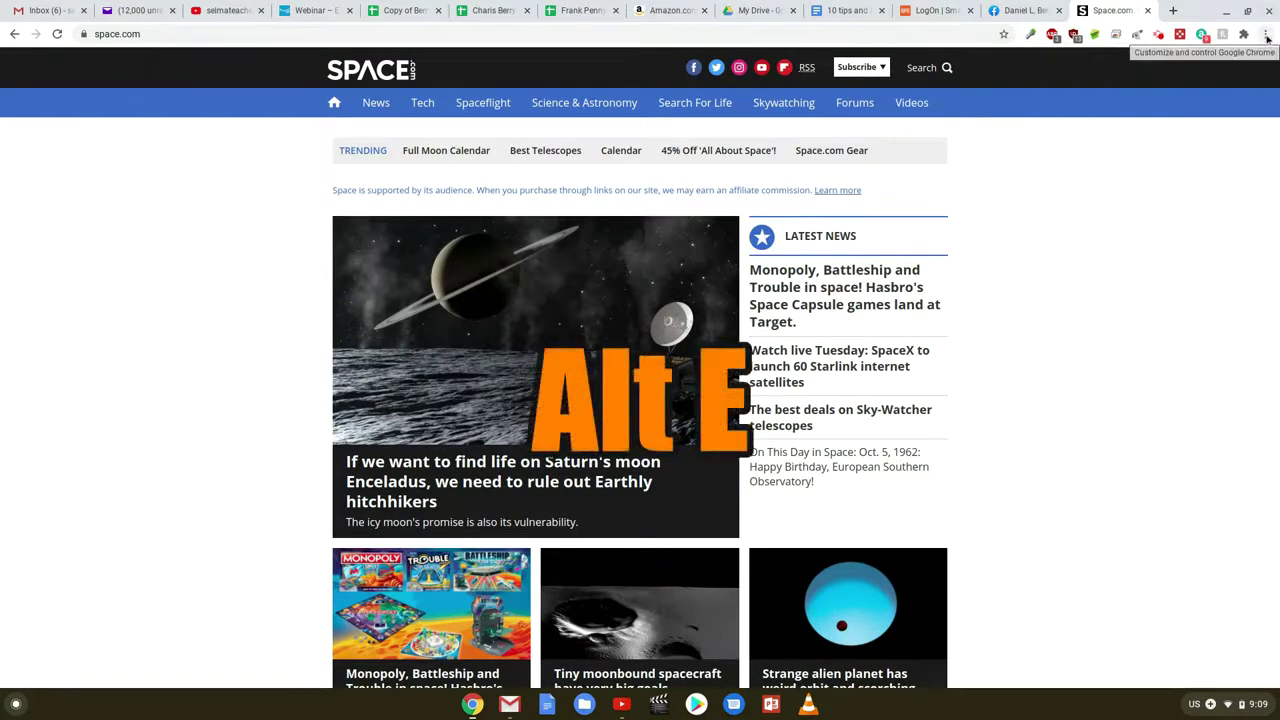
pyautogui.hotkey('alt', 'e')
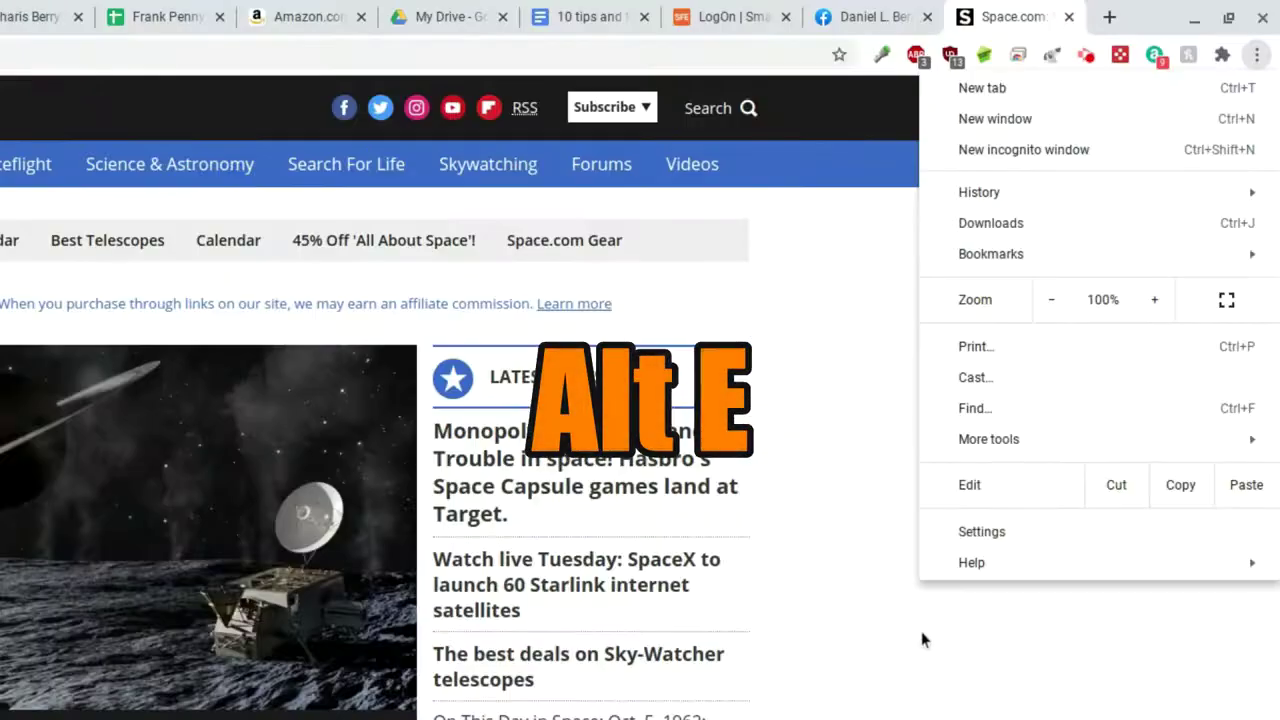
pyautogui.click(922, 640)
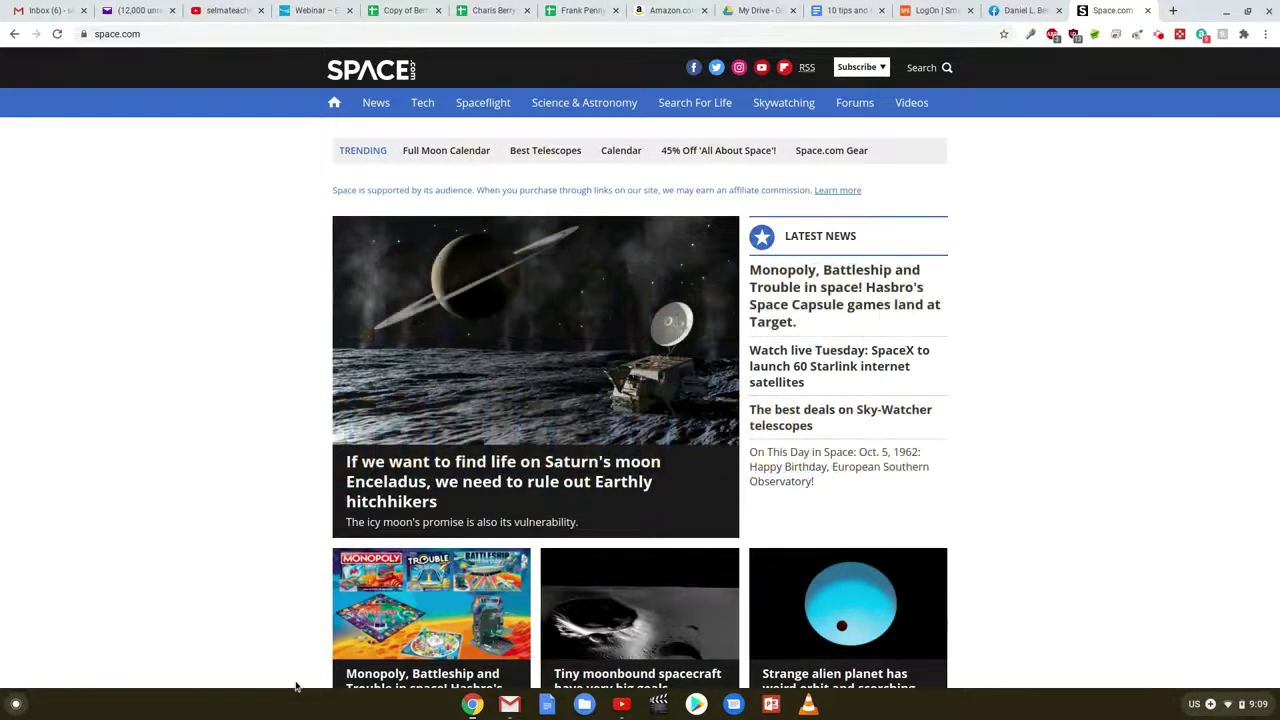
# In the full app launcher, group GIMP on rollApp and Pixlr Editor into a folder named "Image Editors".
pyautogui.click(16, 704)
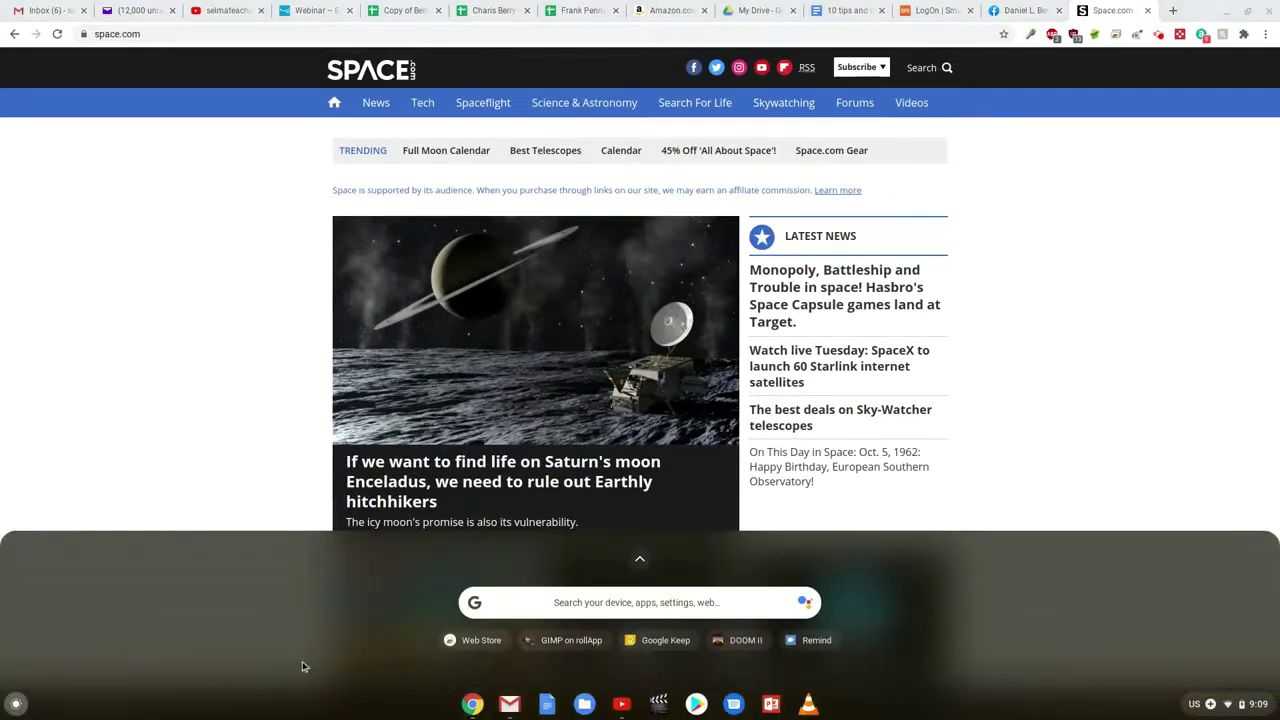
pyautogui.click(640, 560)
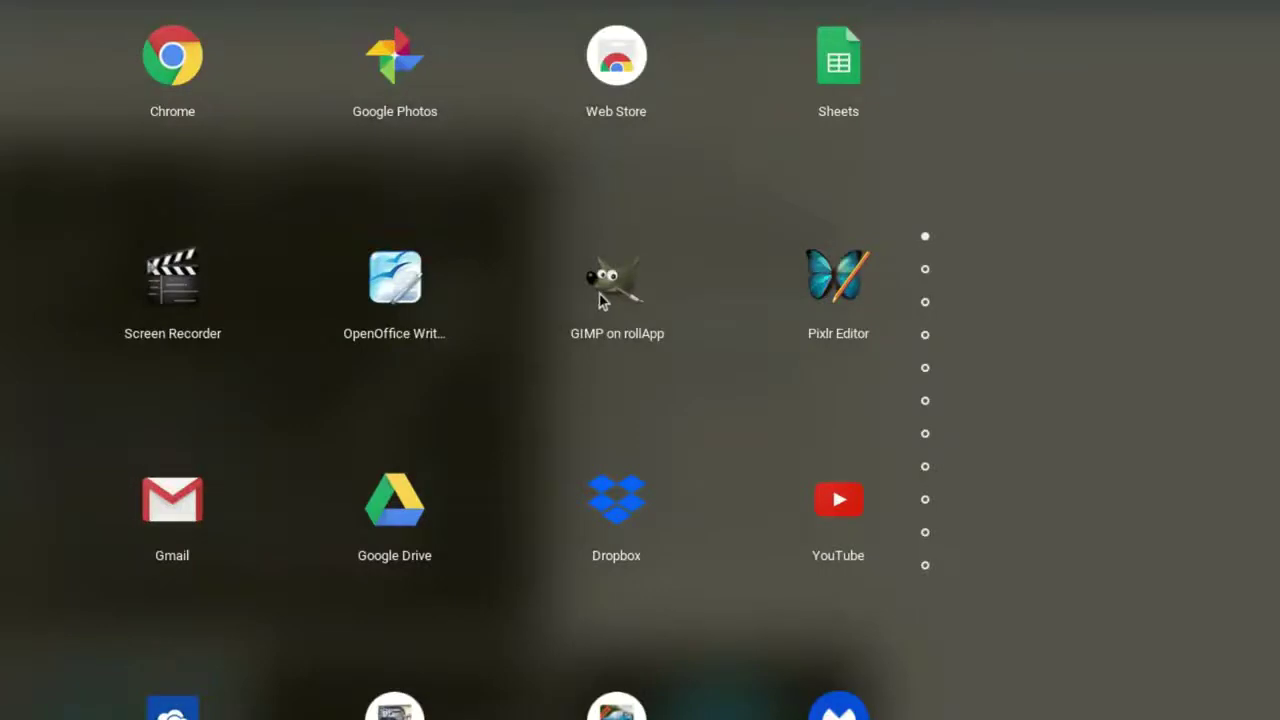
pyautogui.moveTo(599, 294); pyautogui.dragTo(820, 298)
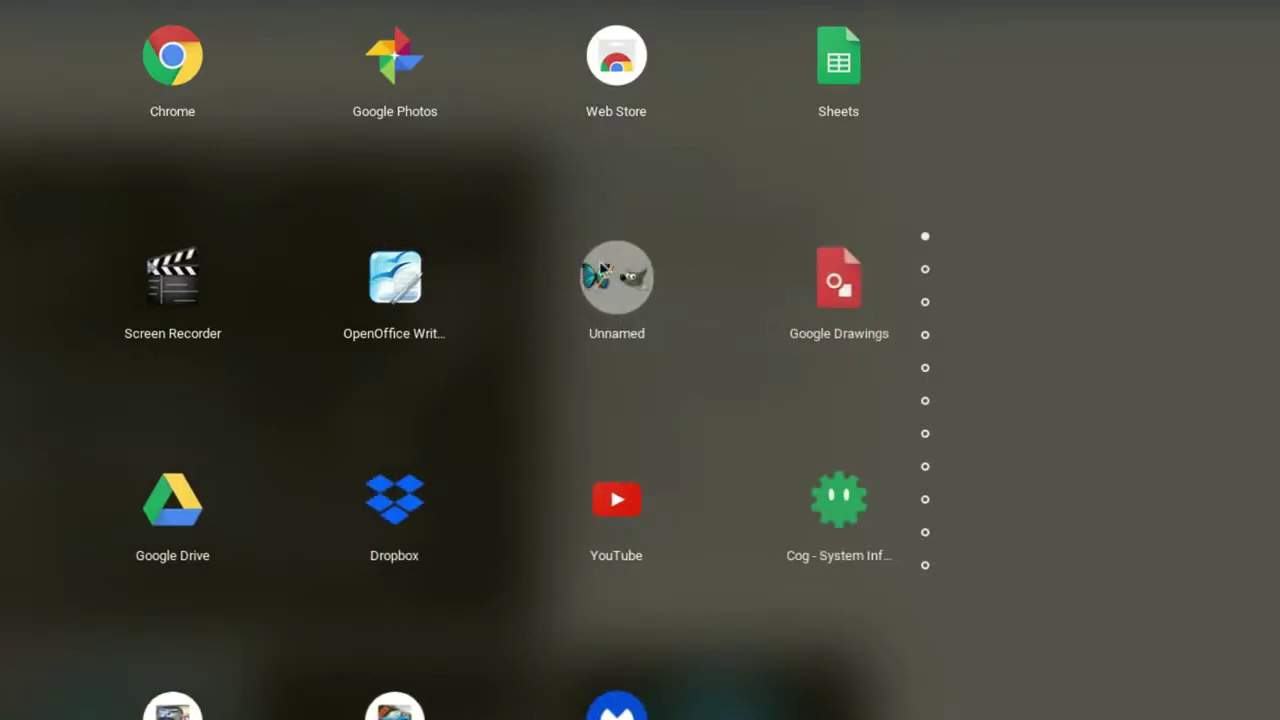
pyautogui.click(620, 342)
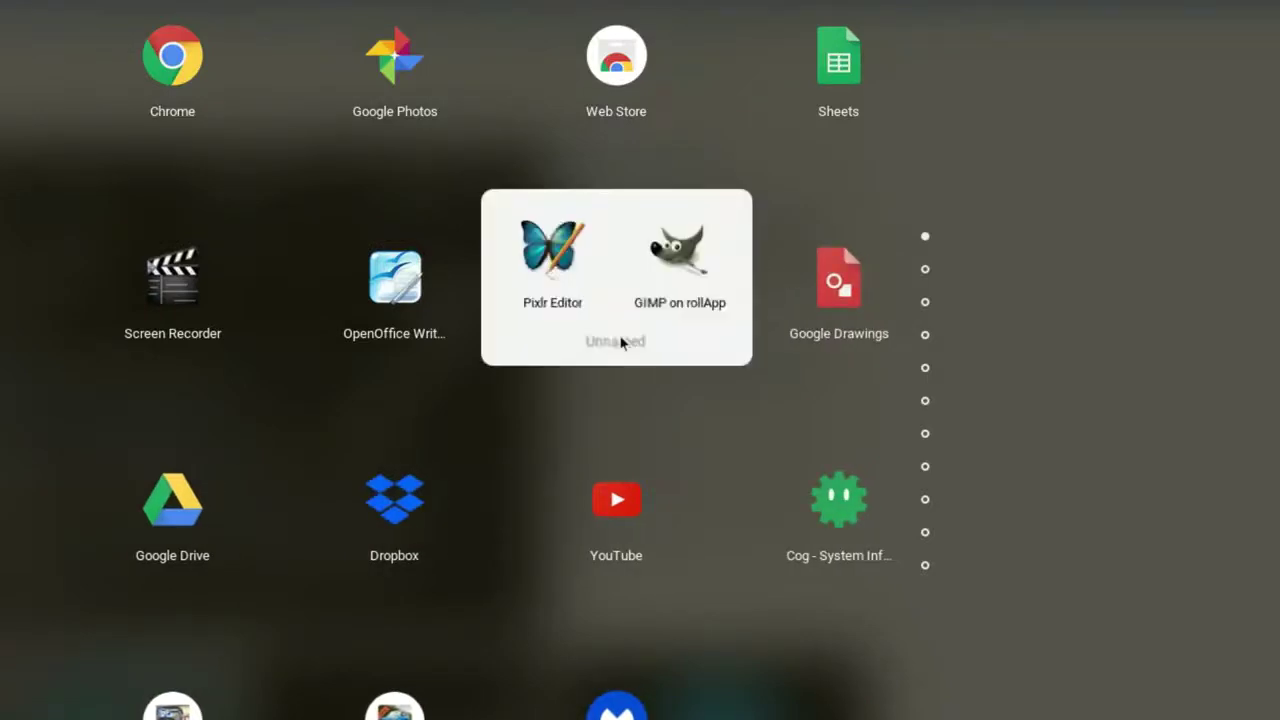
pyautogui.click(615, 343)
pyautogui.write('Image Editors')
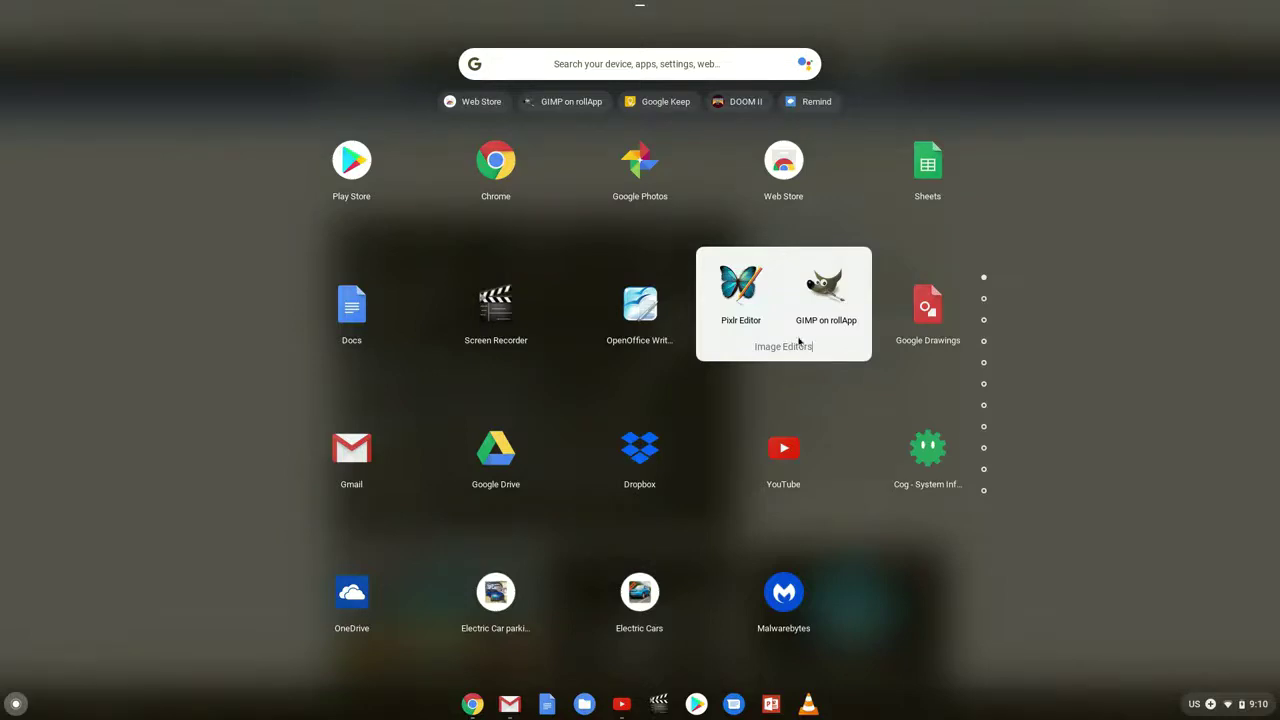
pyautogui.click(1139, 222)
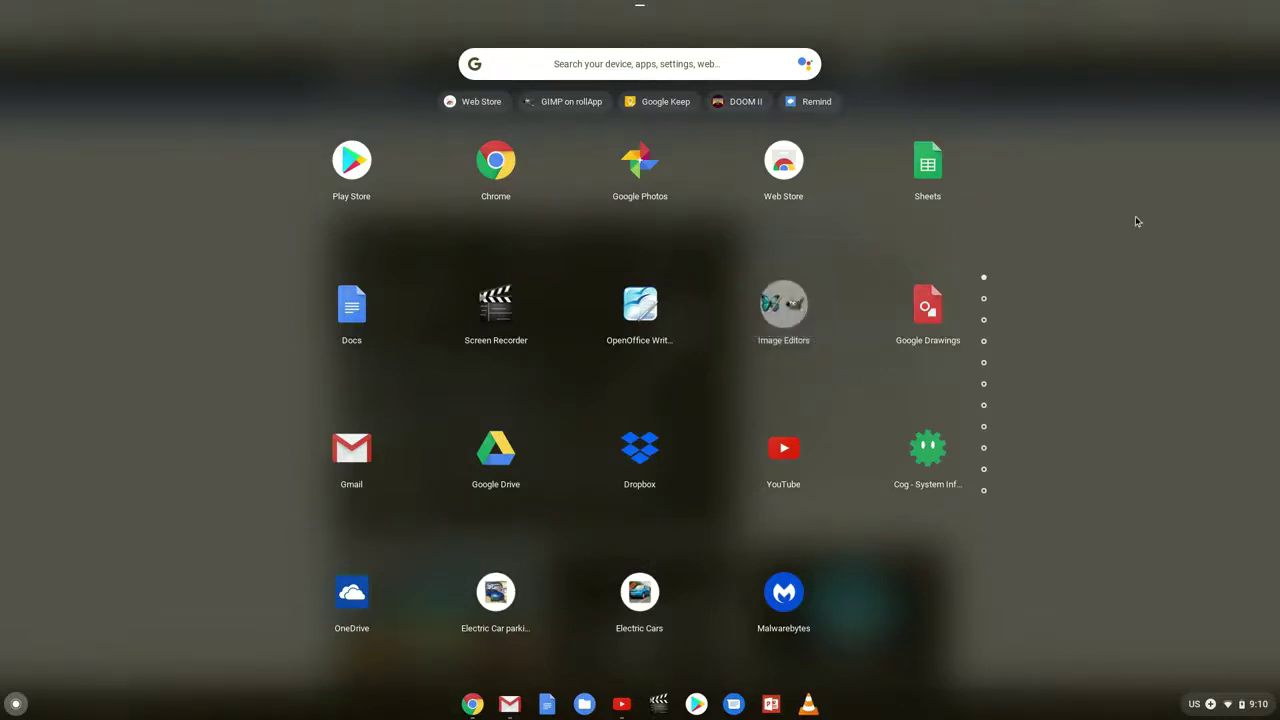
# Open the Image Editors folder and move Pixlr Editor out of it.
pyautogui.click(794, 342)
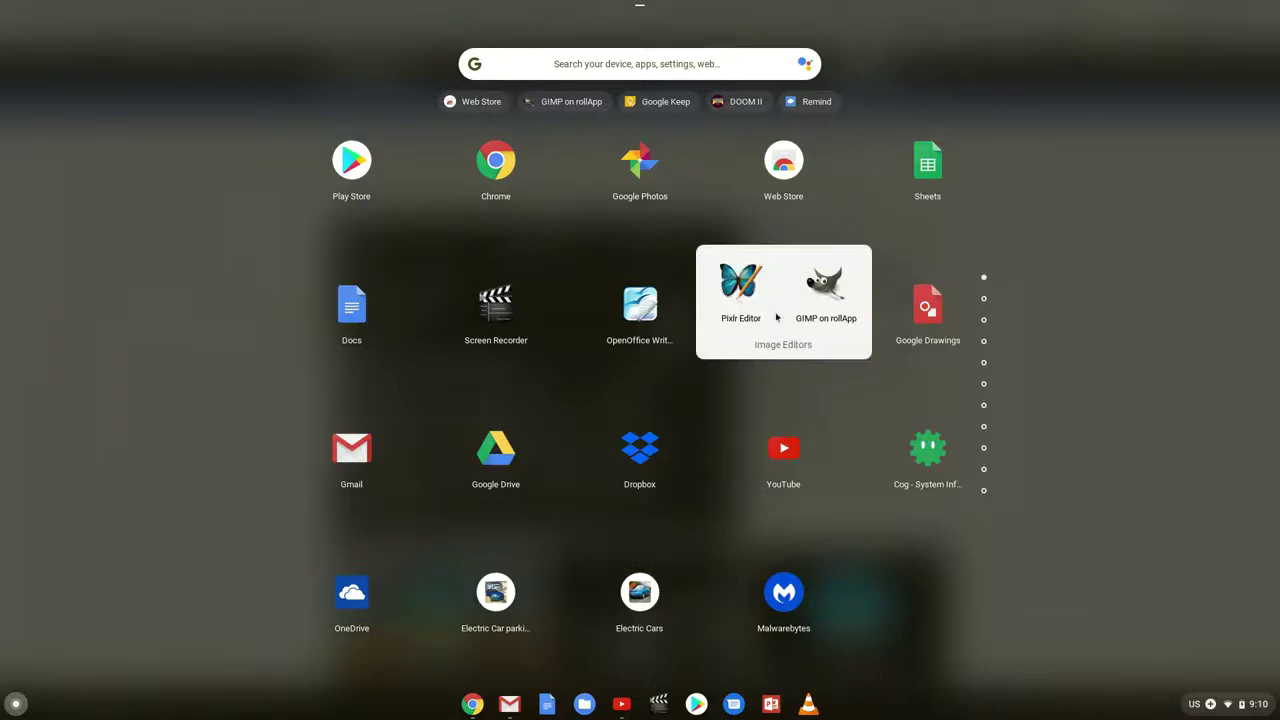
pyautogui.moveTo(742, 292); pyautogui.dragTo(843, 320)
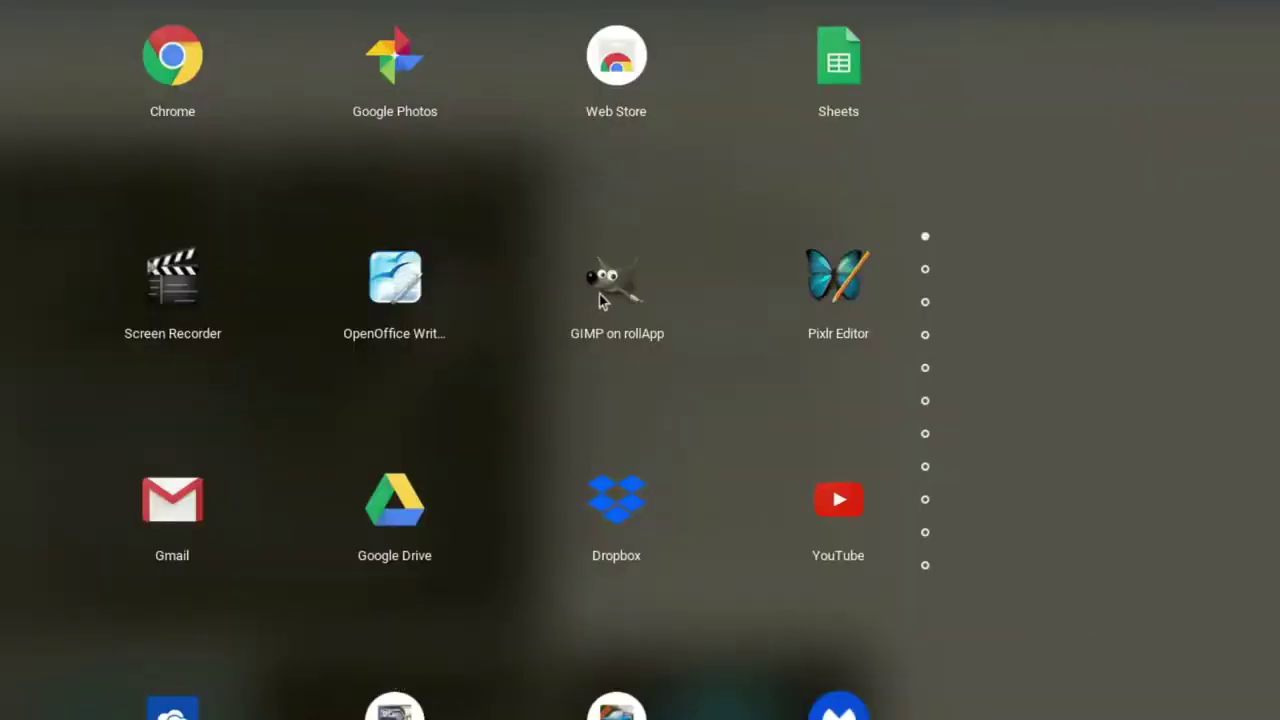
# Group GIMP on rollApp and Pixlr Editor into a launcher folder again and name it "Art".
pyautogui.moveTo(599, 294); pyautogui.dragTo(822, 296)
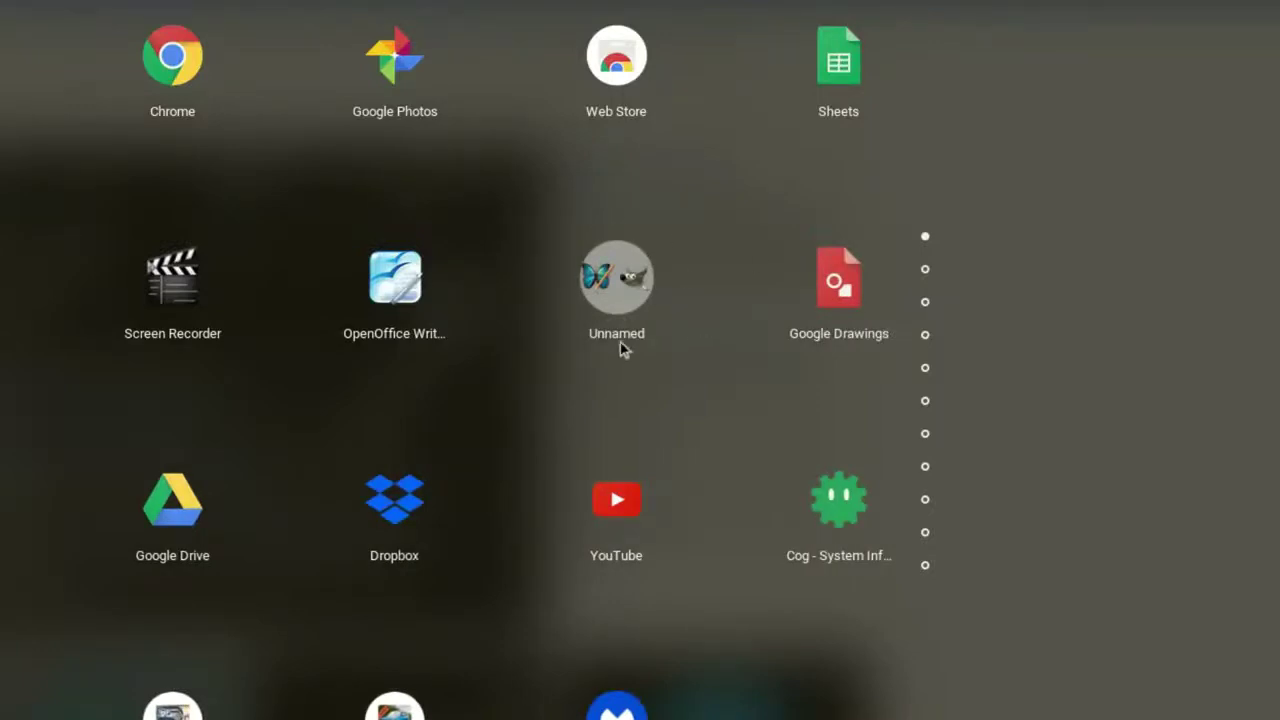
pyautogui.click(620, 338)
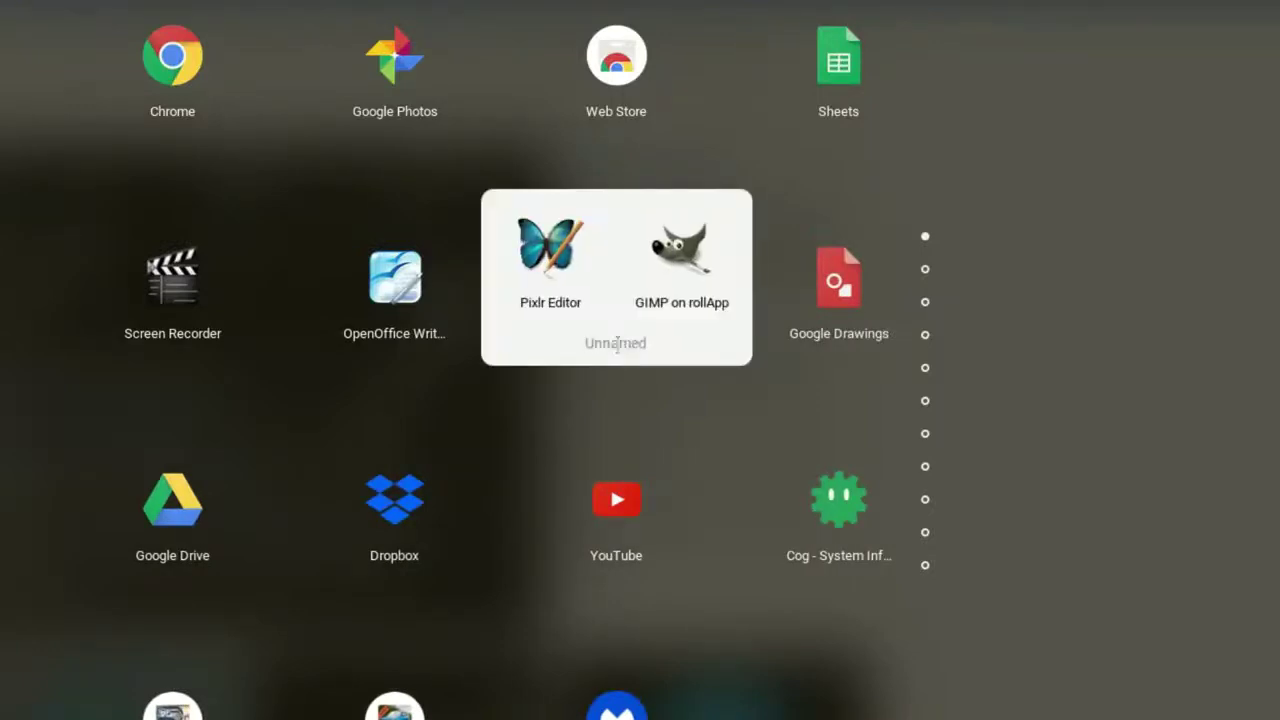
pyautogui.click(617, 345)
pyautogui.write('Art')
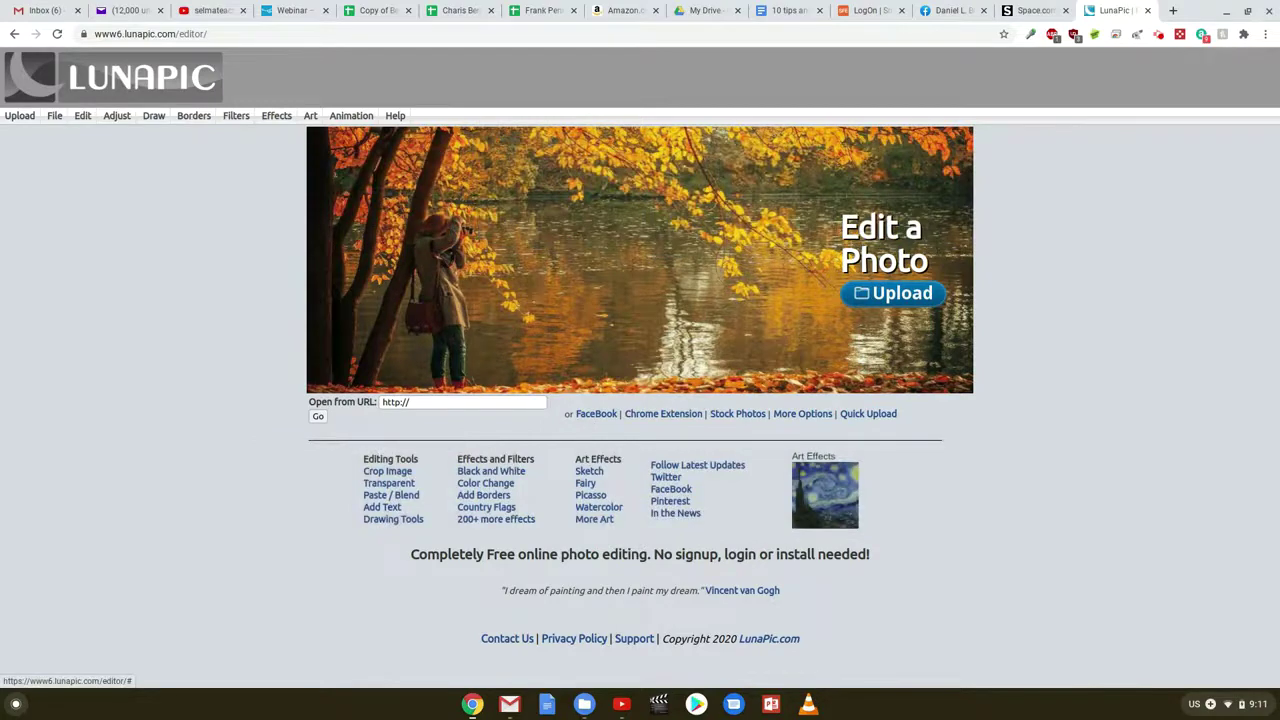
# Cycle through the open Files, Job Alerts and LunaPic browser windows, and return to LunaPic.
pyautogui.hotkey('alt', 'Tab')
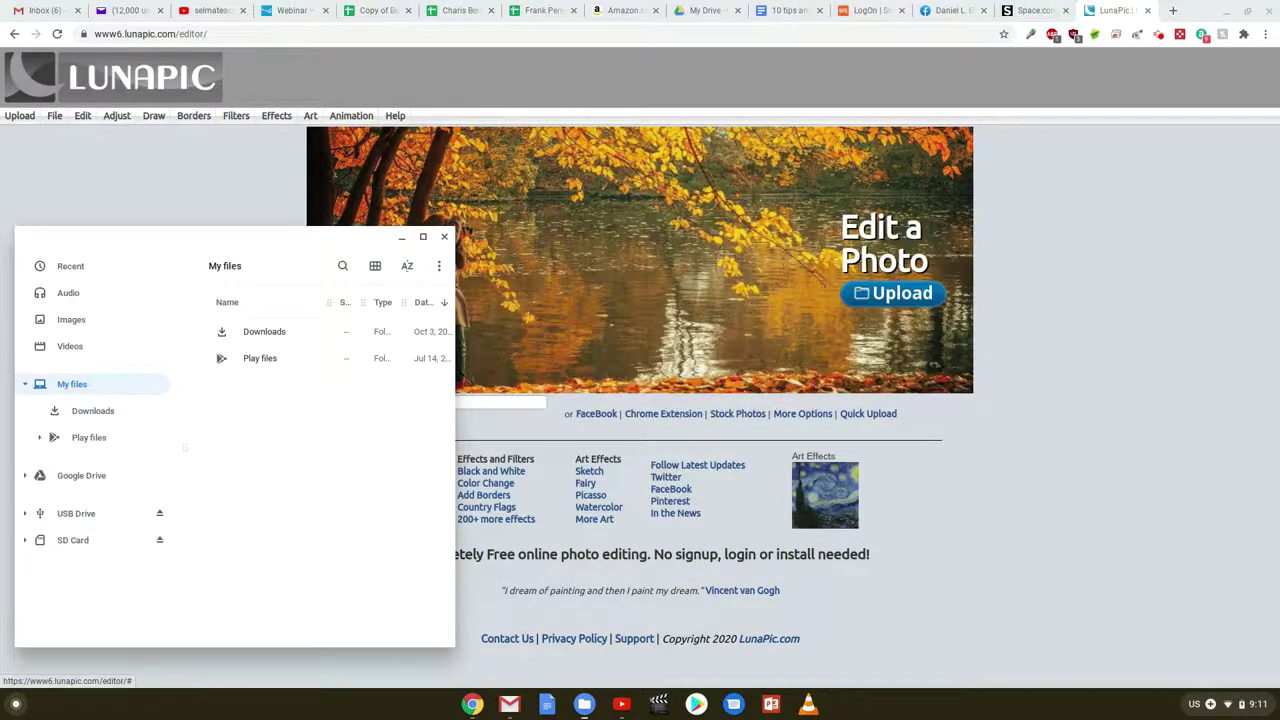
pyautogui.hotkey('alt', 'Tab')
pyautogui.hotkey('alt', 'Tab')
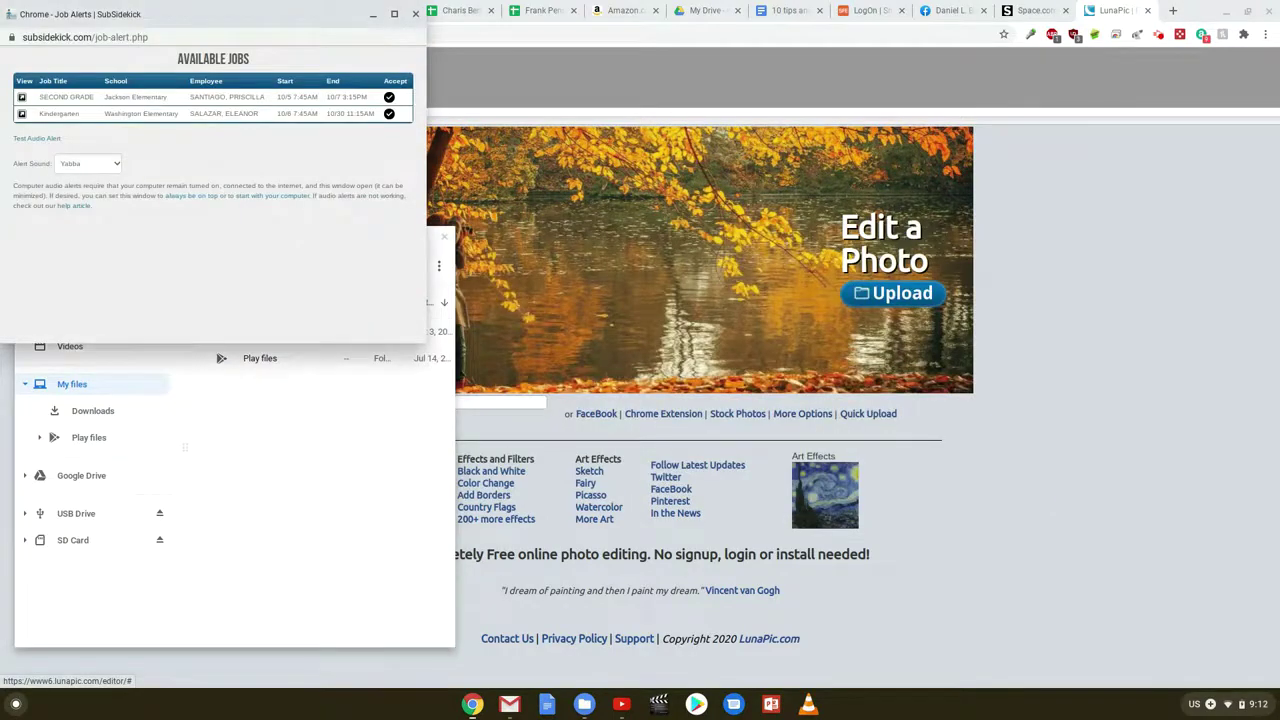
pyautogui.hotkey('alt', 'Tab')
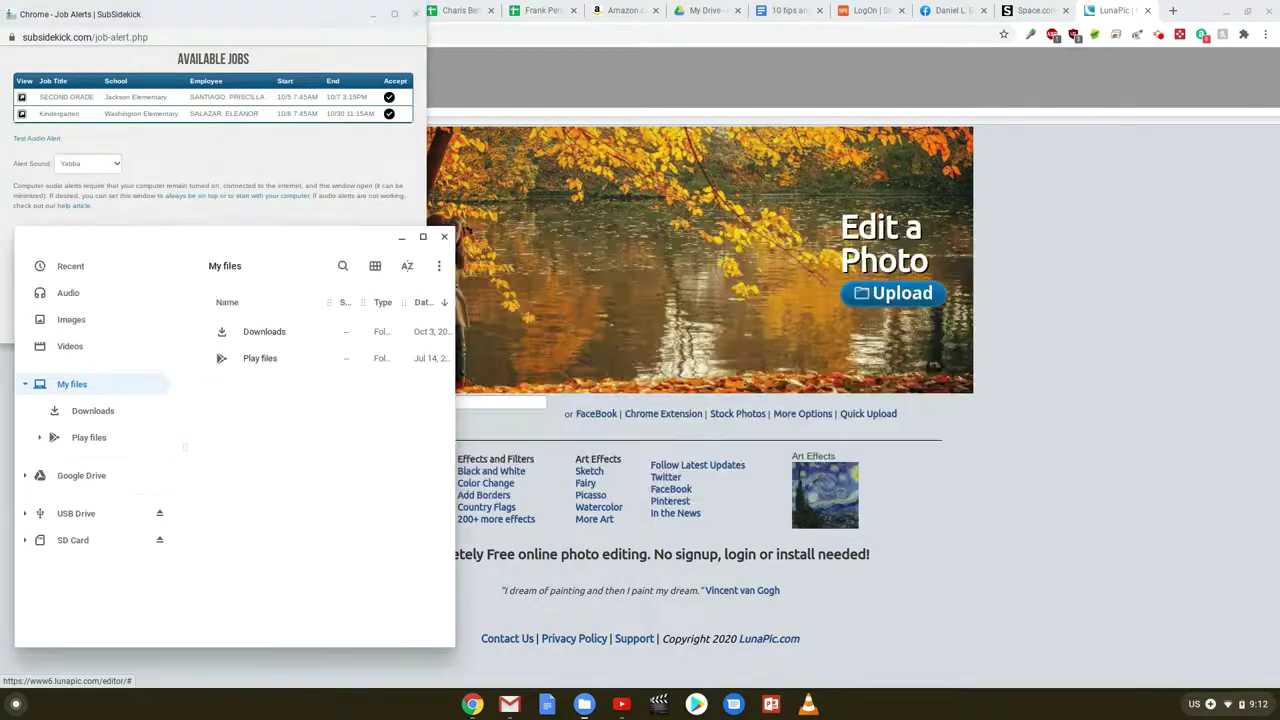
pyautogui.click(998, 265)
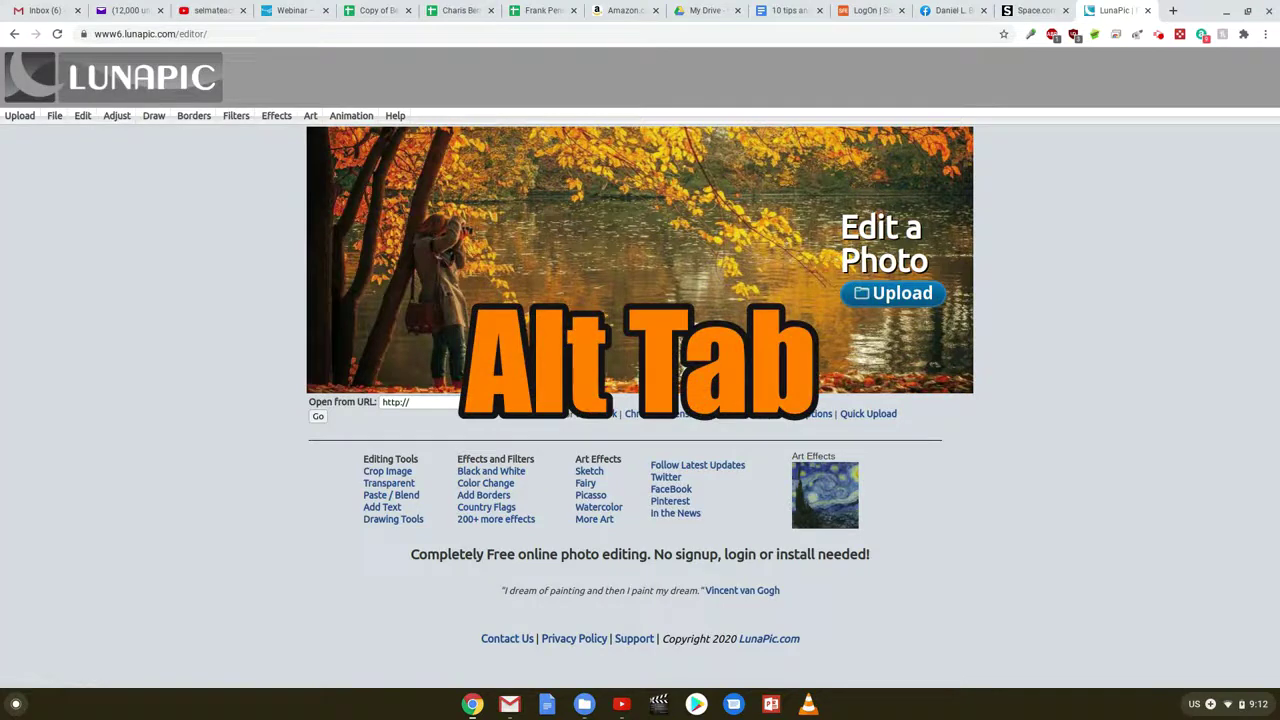
pyautogui.hotkey('alt', 'Tab')
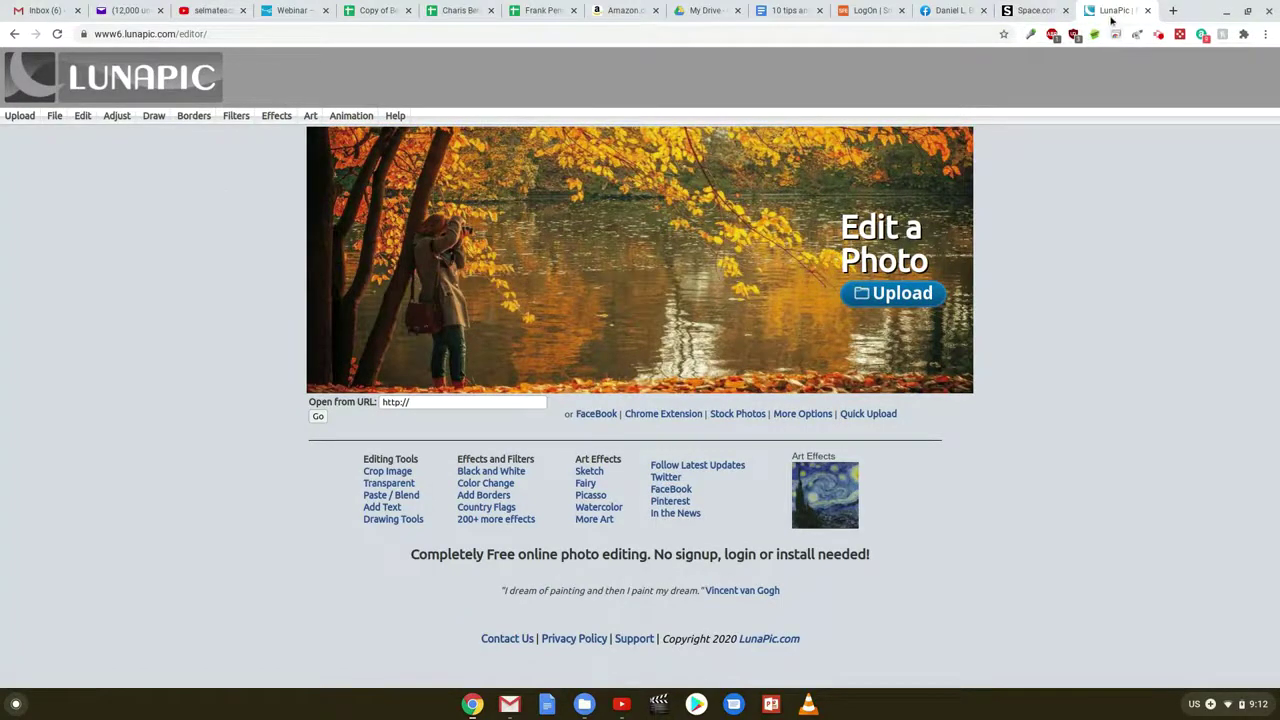
# Detach the LunaPic tab into its own window and arrange it on the left half beside Space.com on the right half.
pyautogui.moveTo(1108, 12); pyautogui.dragTo(854, 93)
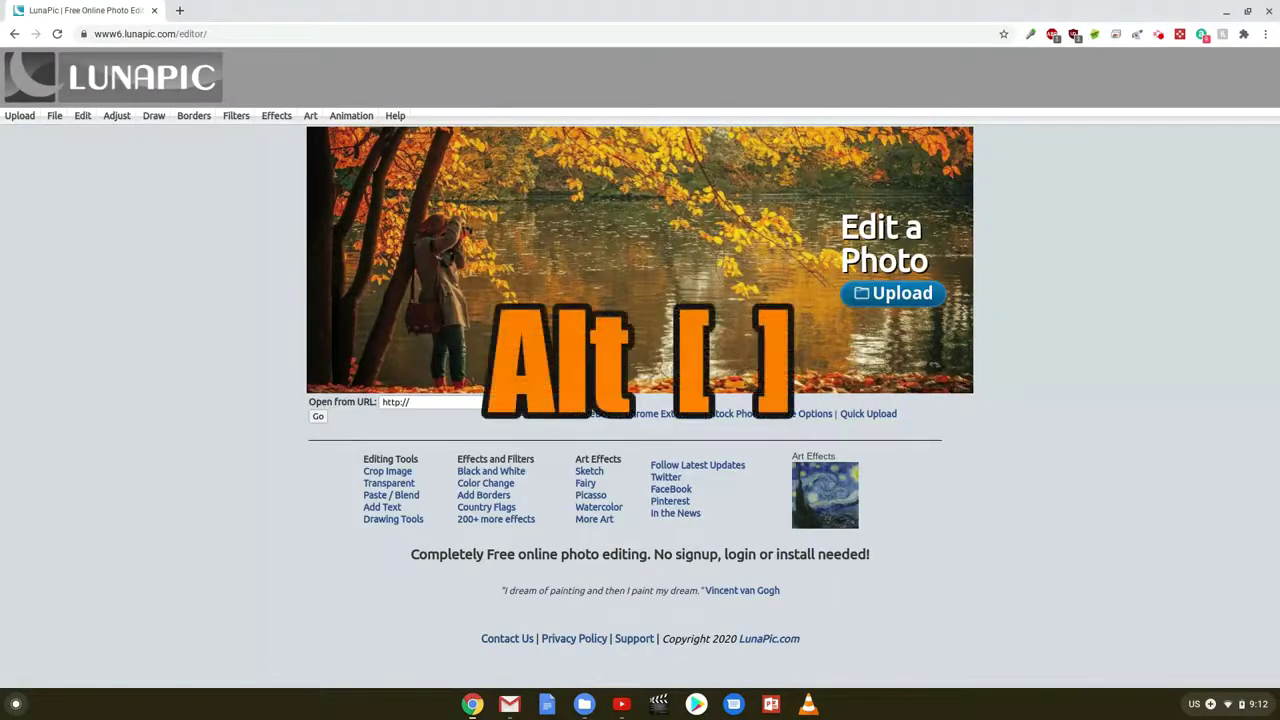
pyautogui.hotkey('alt', '[')
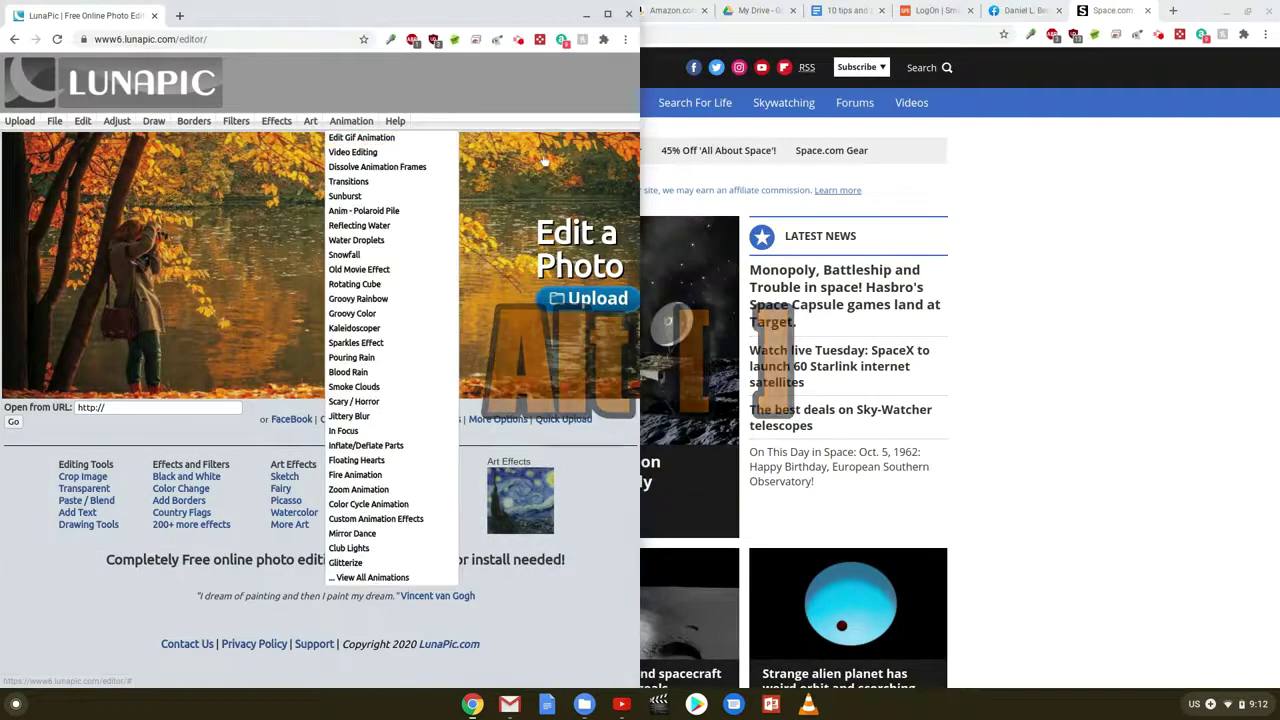
pyautogui.hotkey('alt', '=')
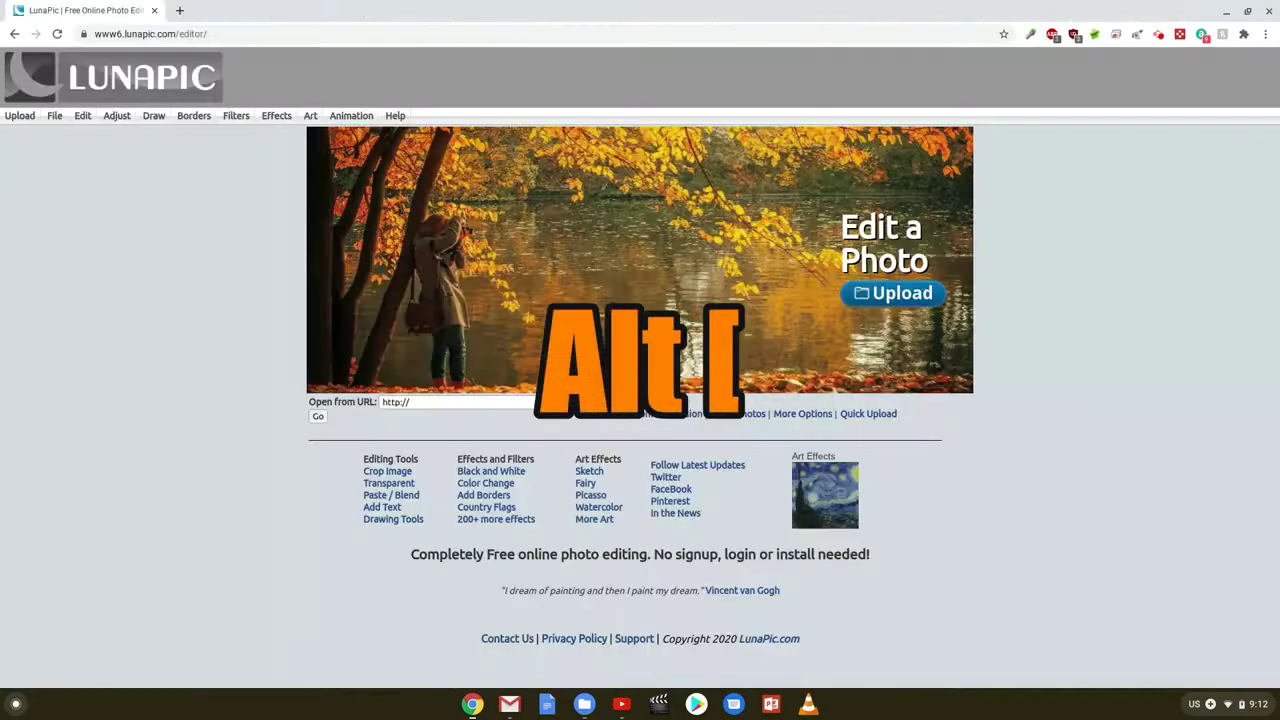
pyautogui.hotkey('alt', '[')
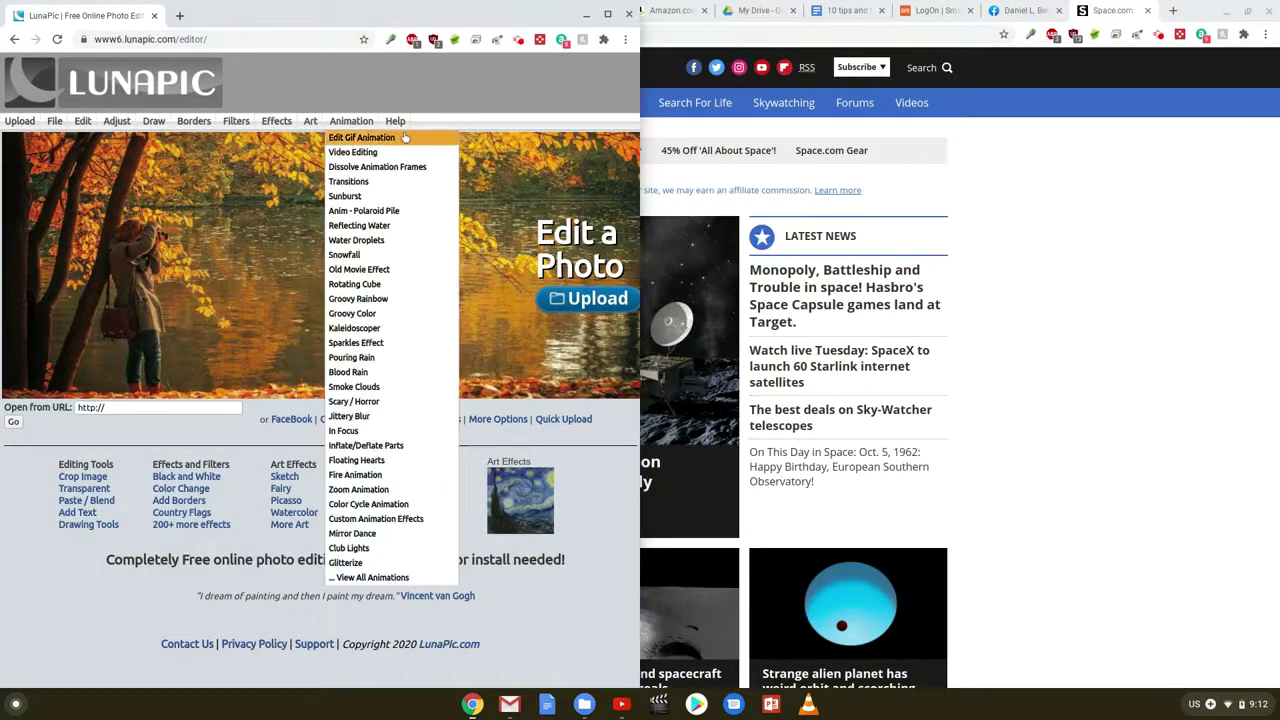
pyautogui.hotkey('alt', ']')
pyautogui.hotkey('alt', ']')
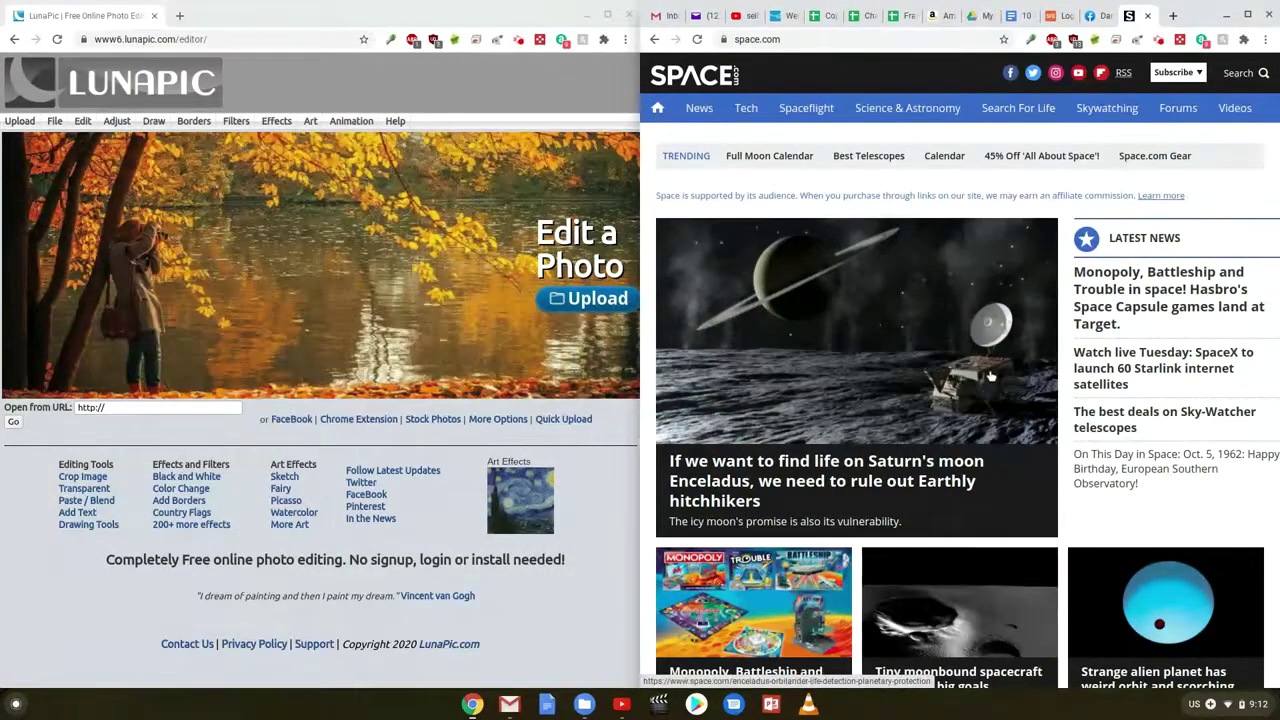
# Move the Job Alerts window slightly higher and further right, and reveal the auto-hidden shelf to open Files.
pyautogui.hotkey('alt', 'Tab')
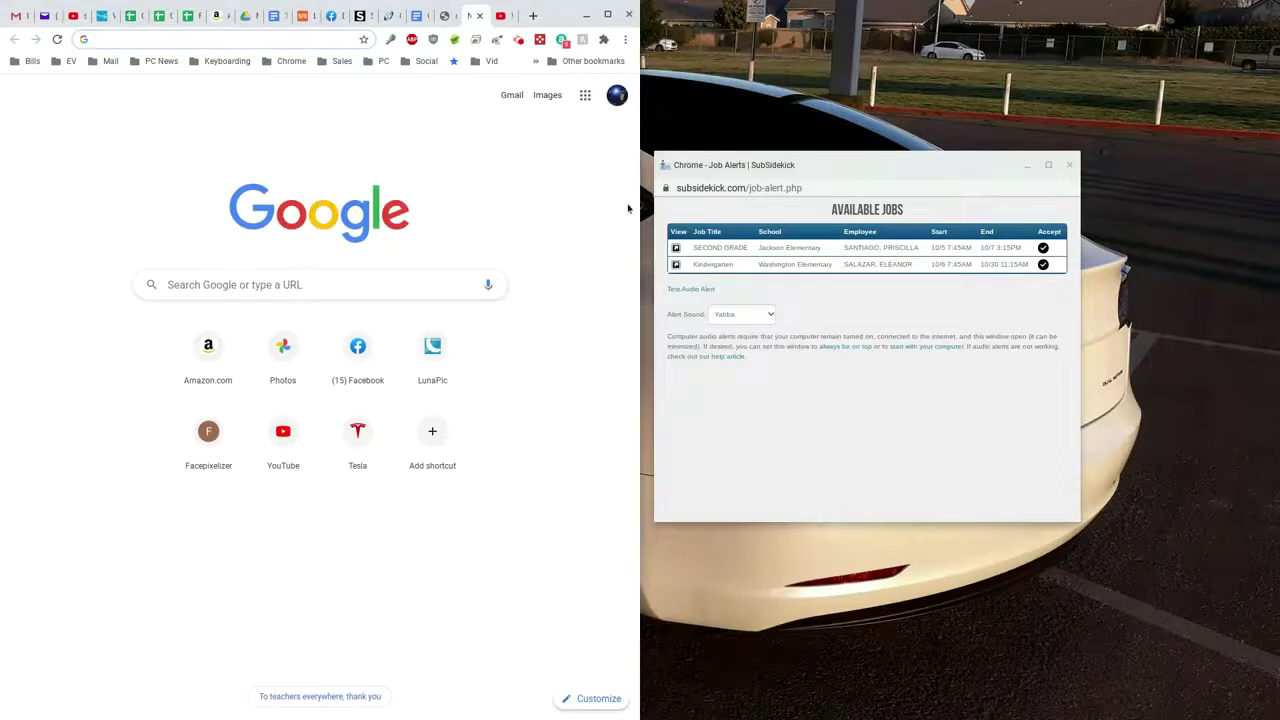
pyautogui.moveTo(865, 174); pyautogui.dragTo(923, 146)
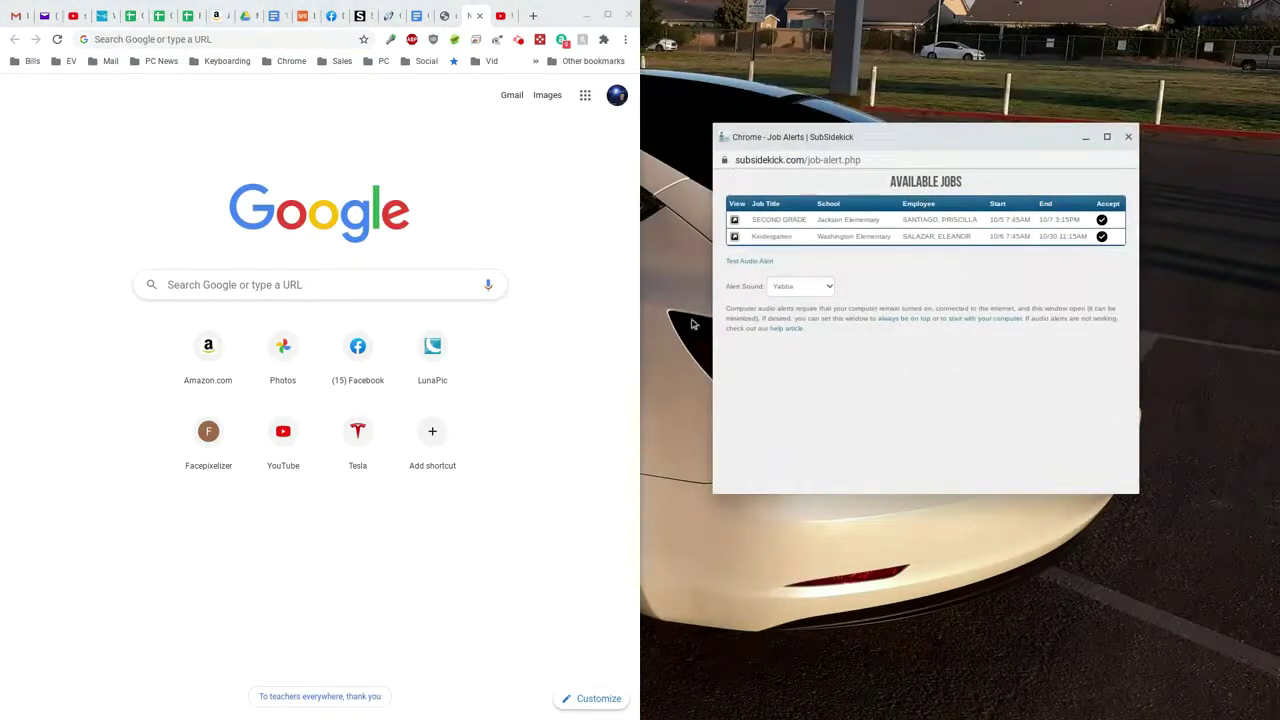
pyautogui.moveTo(670, 715)
pyautogui.click(584, 706)
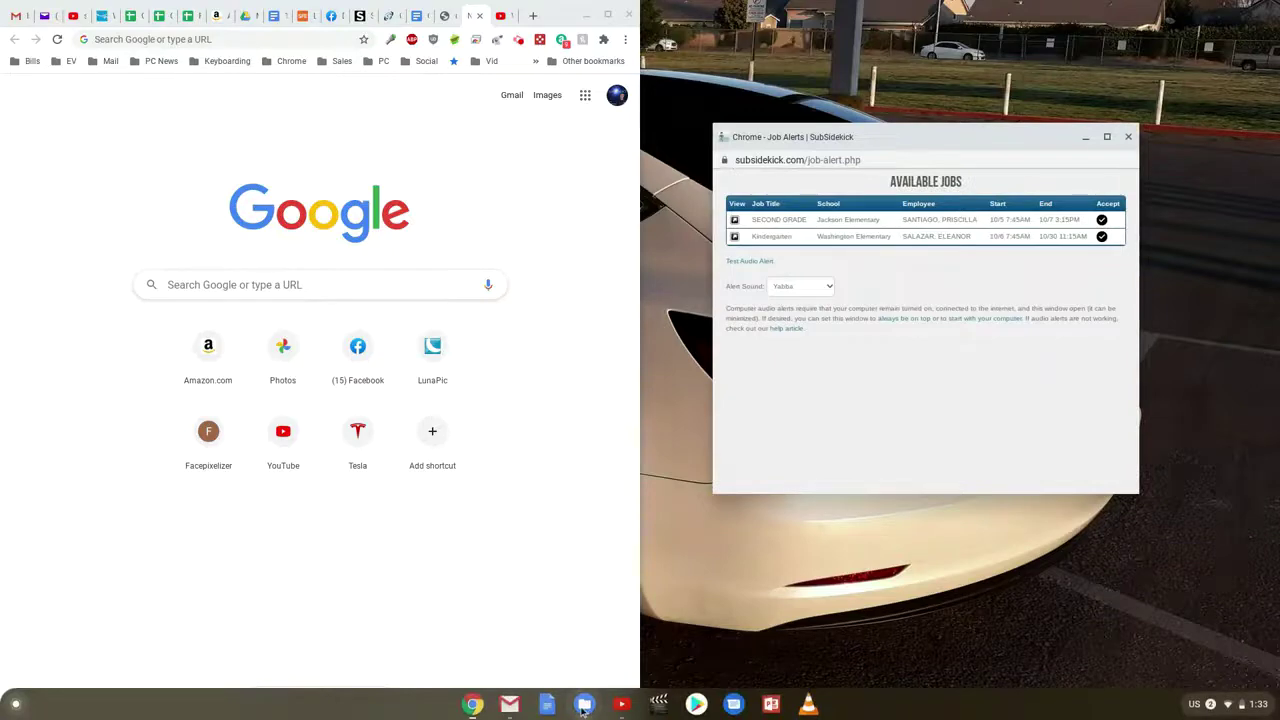
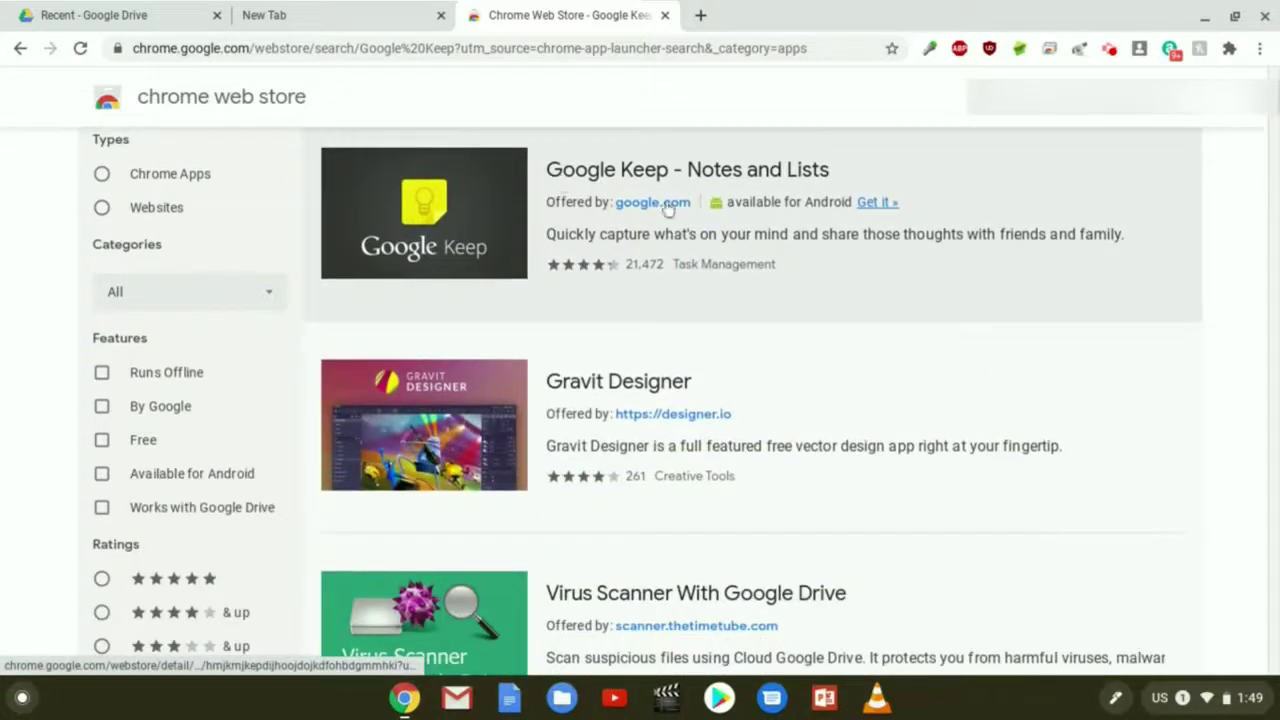
# Install Google Keep - Notes and Lists from the Chrome Web Store search results and approve its permissions.
pyautogui.click(517, 233)
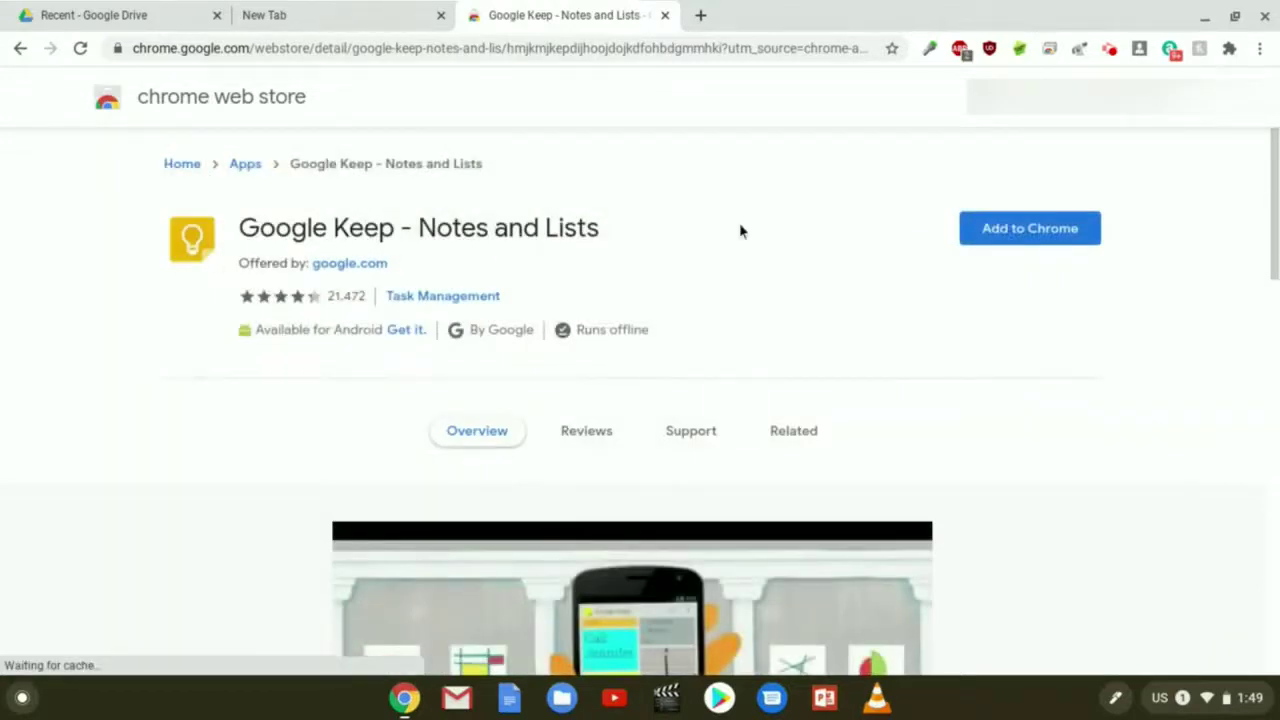
pyautogui.click(1005, 236)
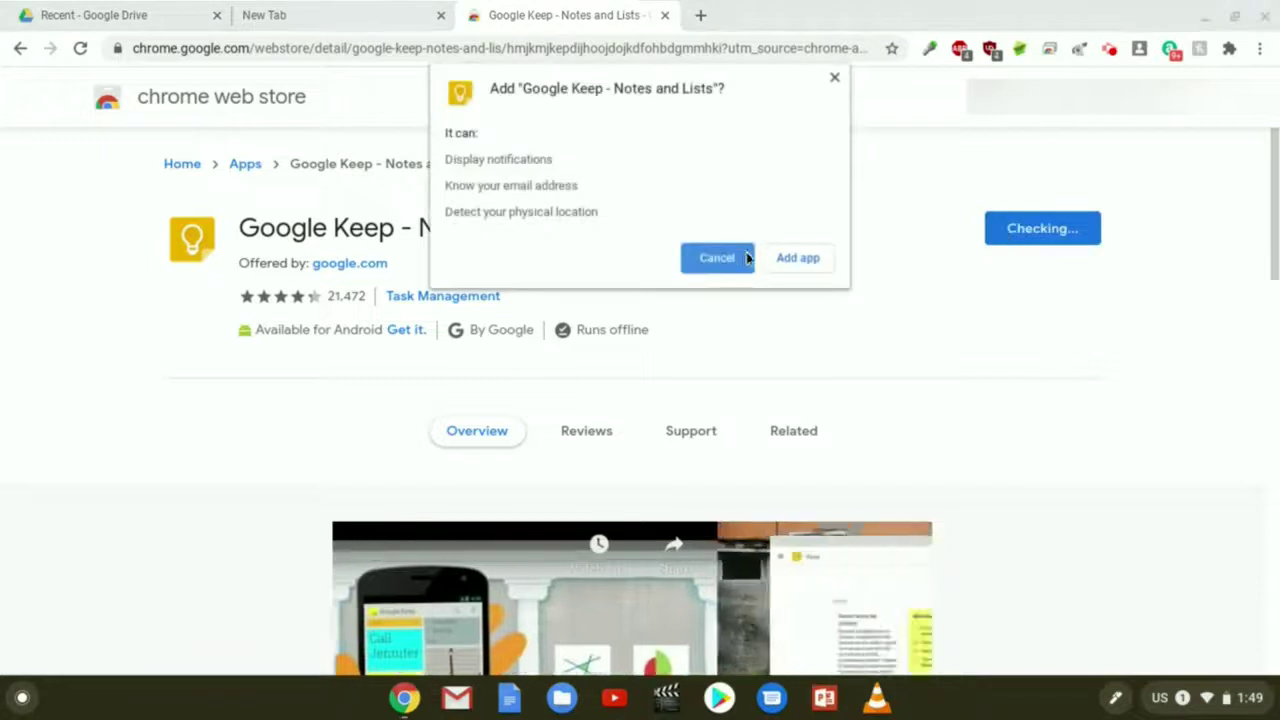
pyautogui.click(808, 266)
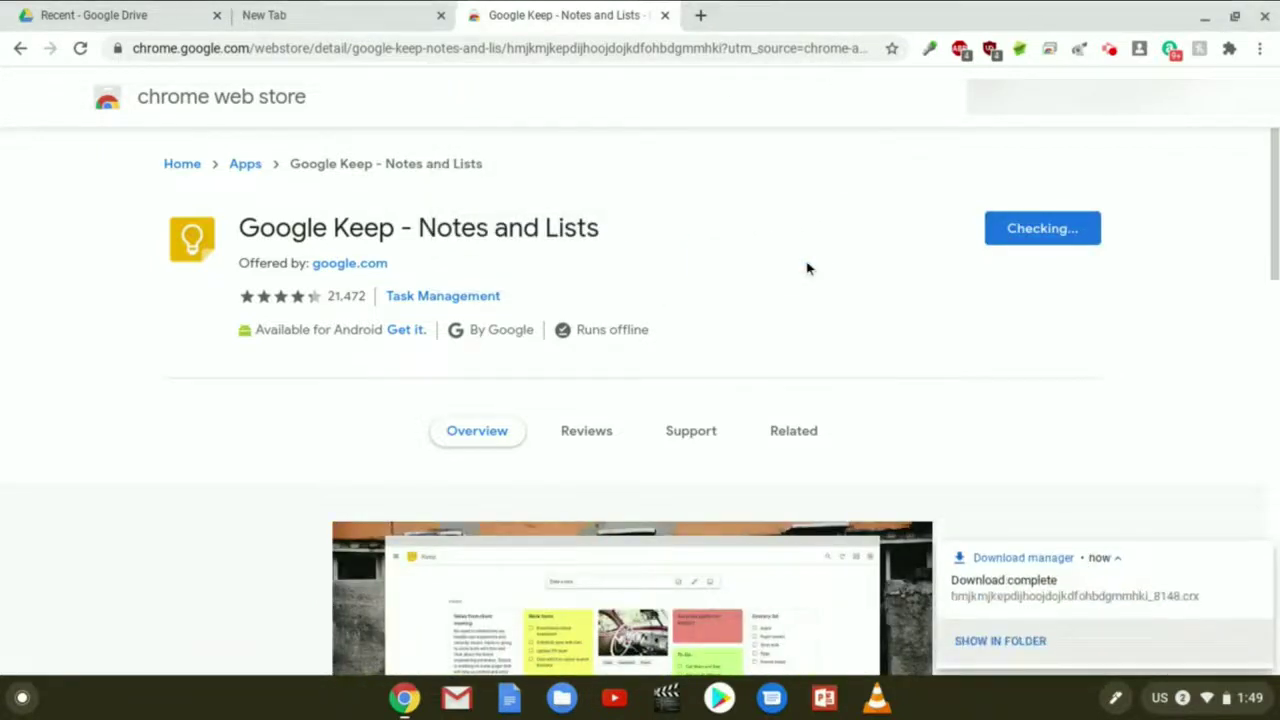
# Open the system settings, search for "stylus" and open the Stylus settings page.
pyautogui.click(1225, 697)
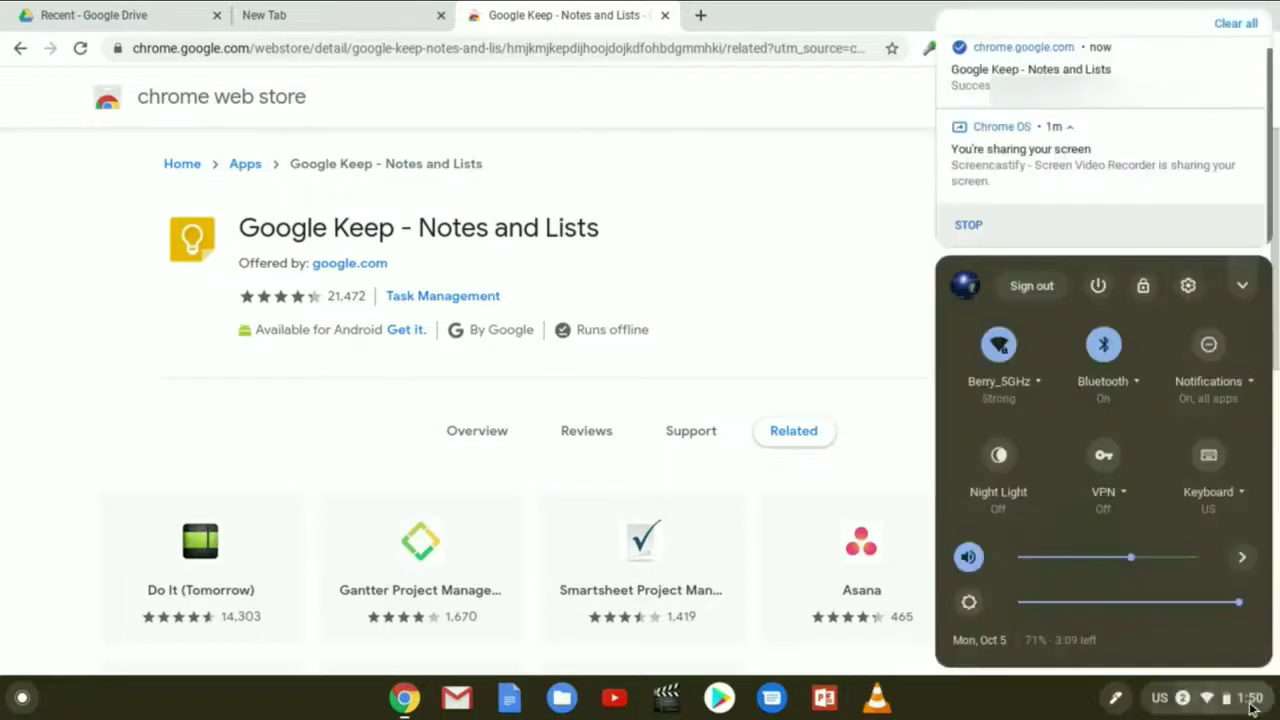
pyautogui.click(1189, 286)
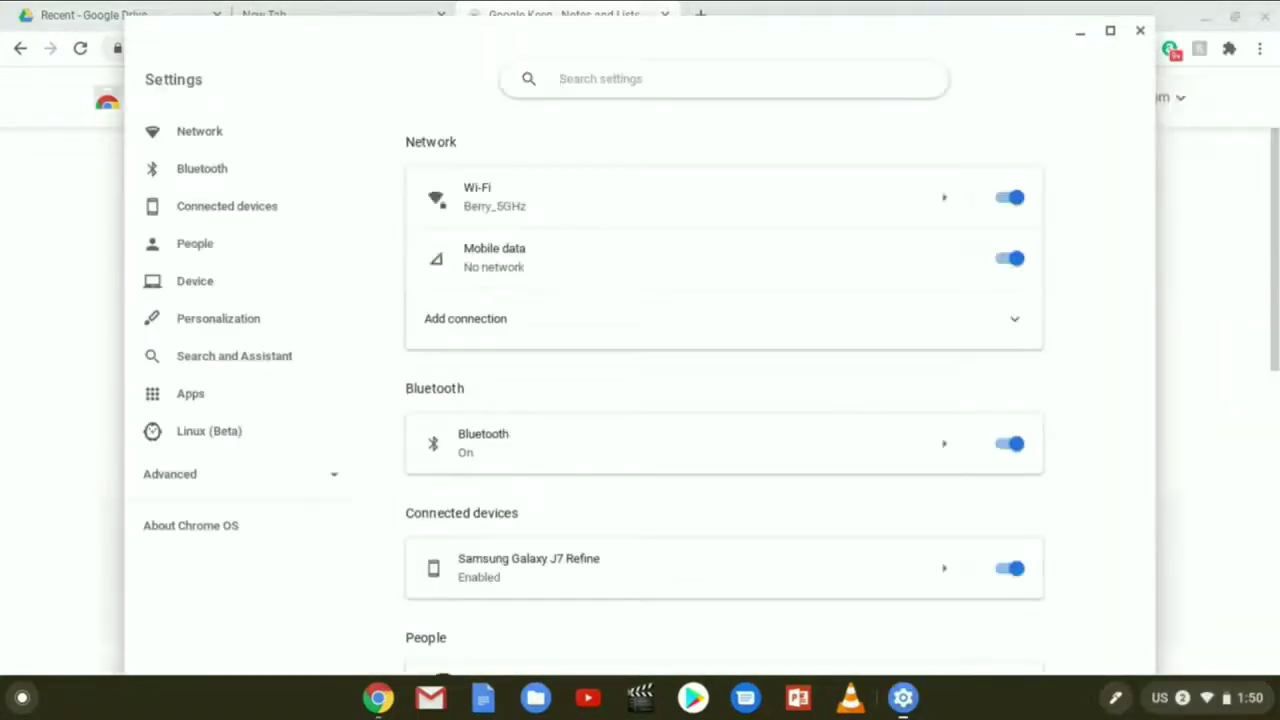
pyautogui.write('sty')
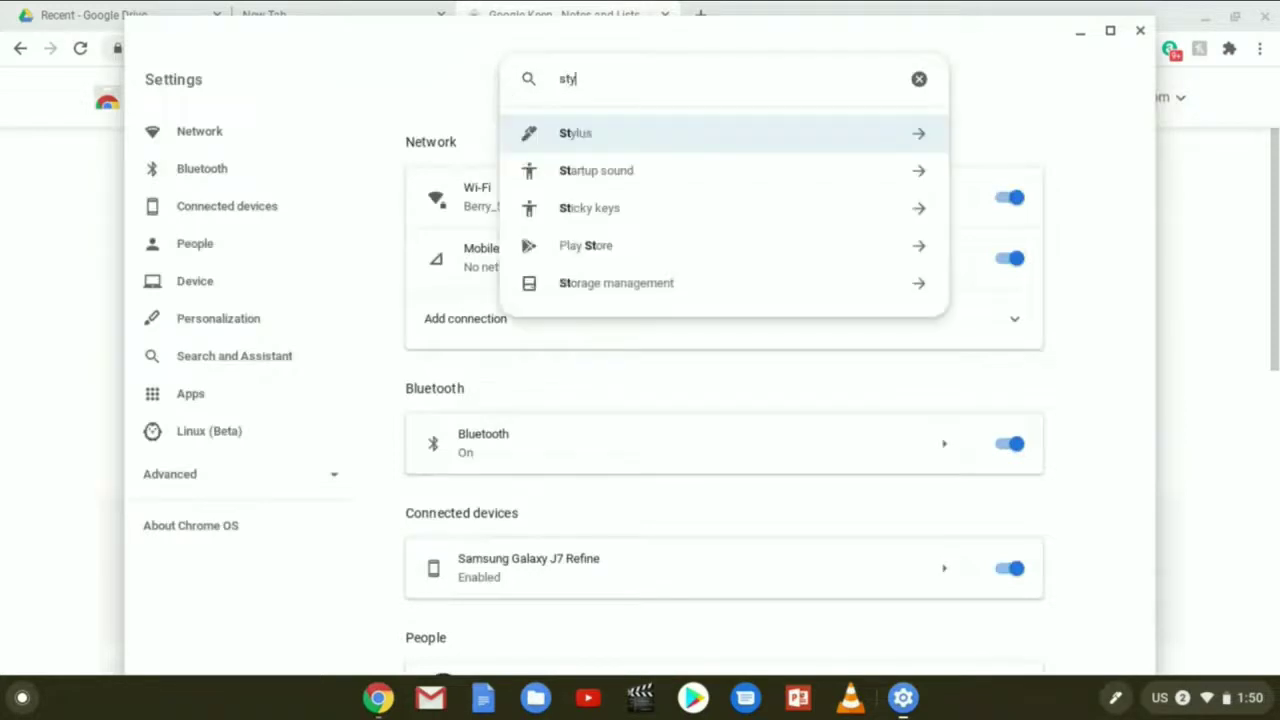
pyautogui.write('lus')
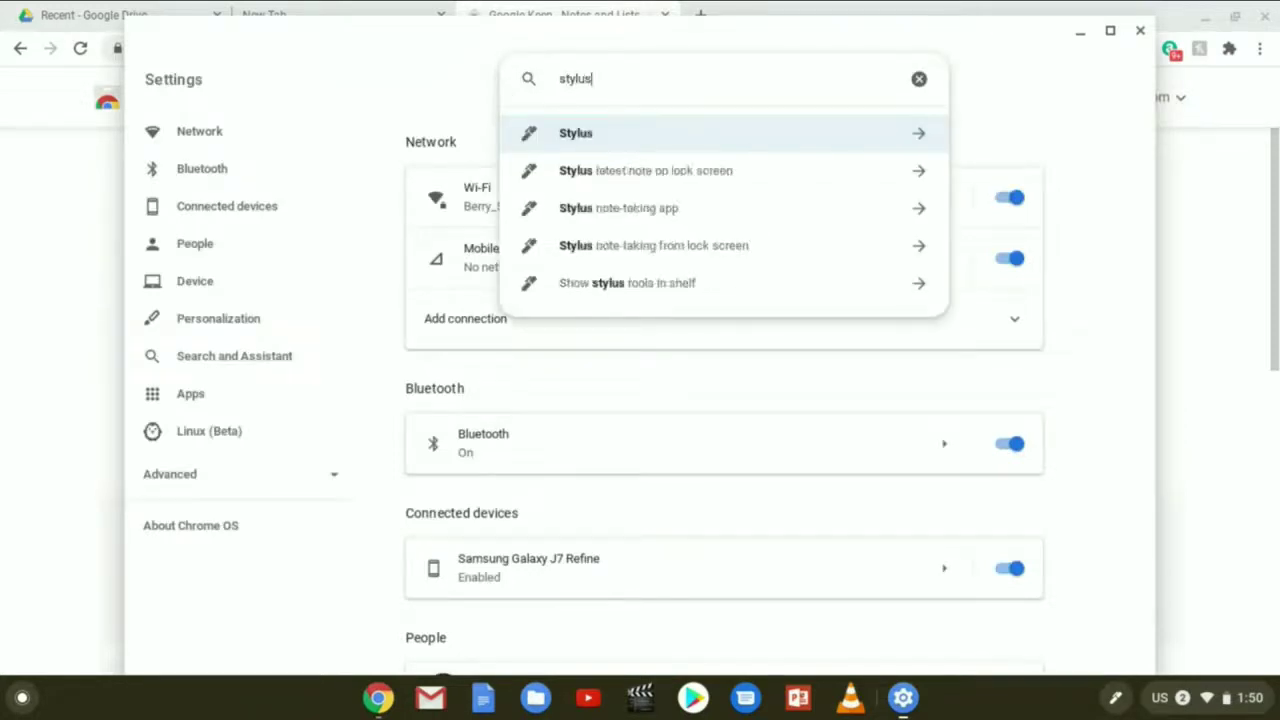
pyautogui.click(662, 140)
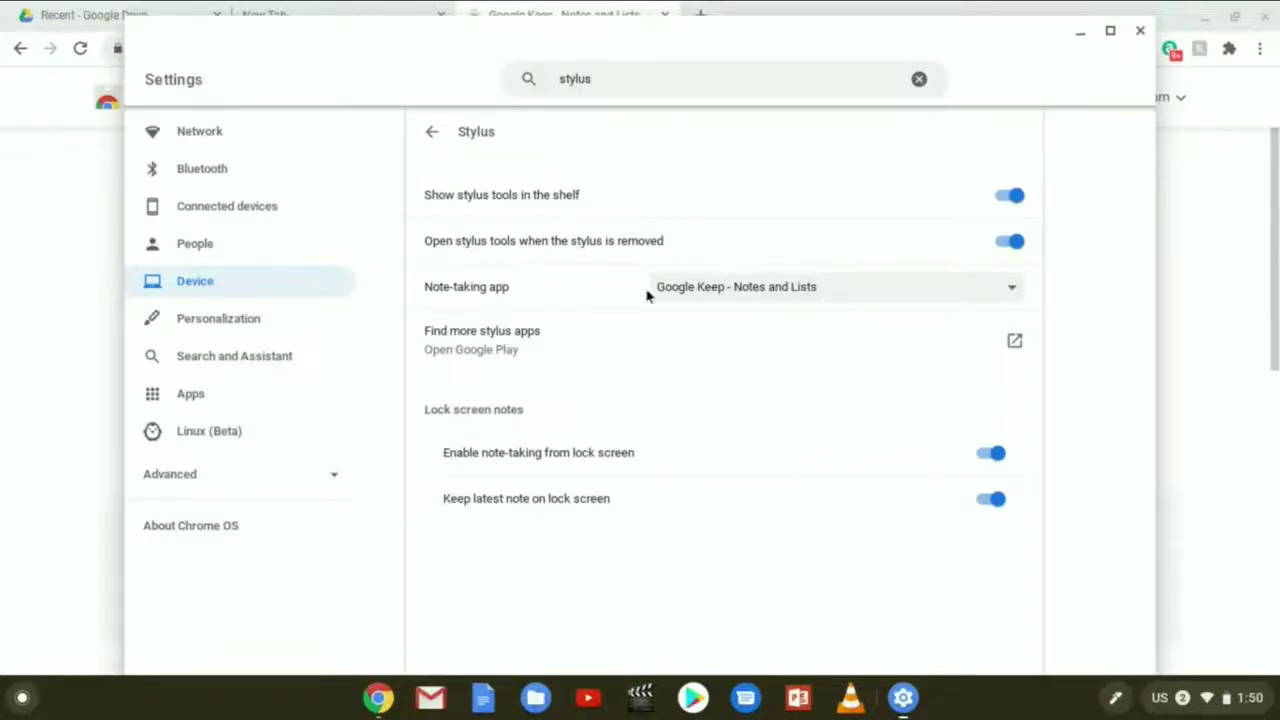
# Review the available note-taking apps for the stylus, keep Google Keep - Notes and Lists, and close the settings.
pyautogui.click(770, 295)
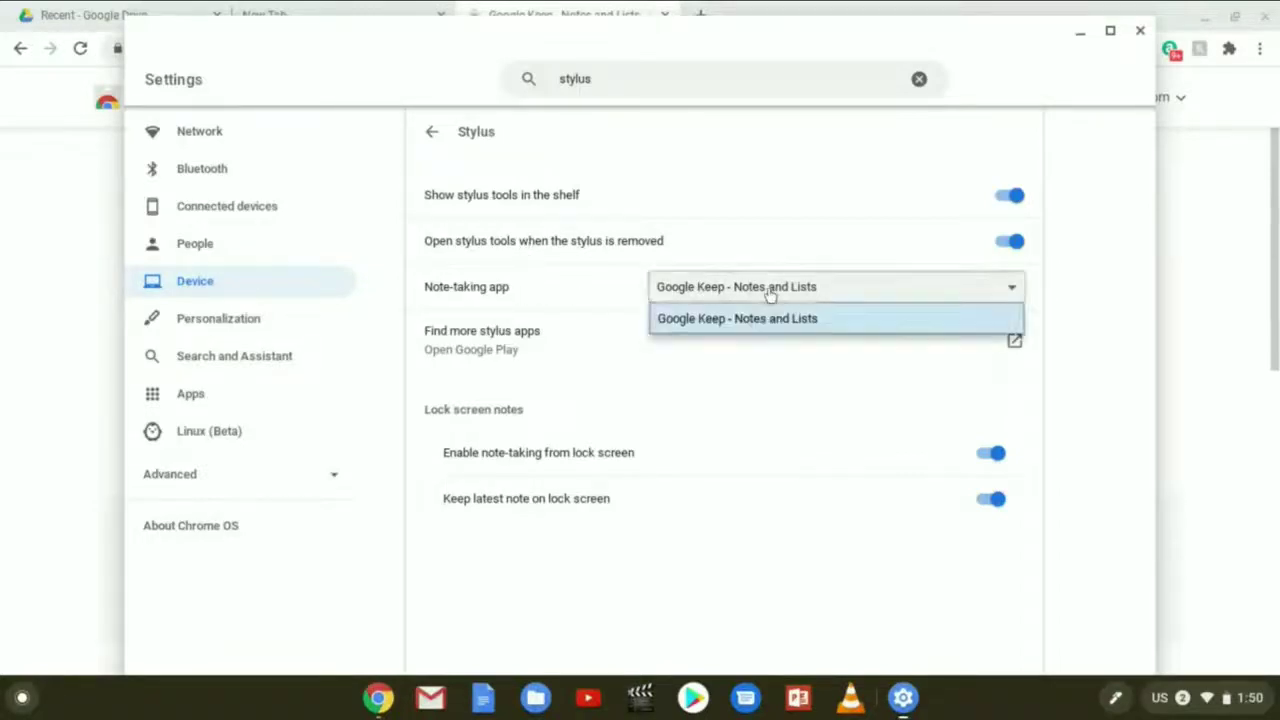
pyautogui.click(770, 290)
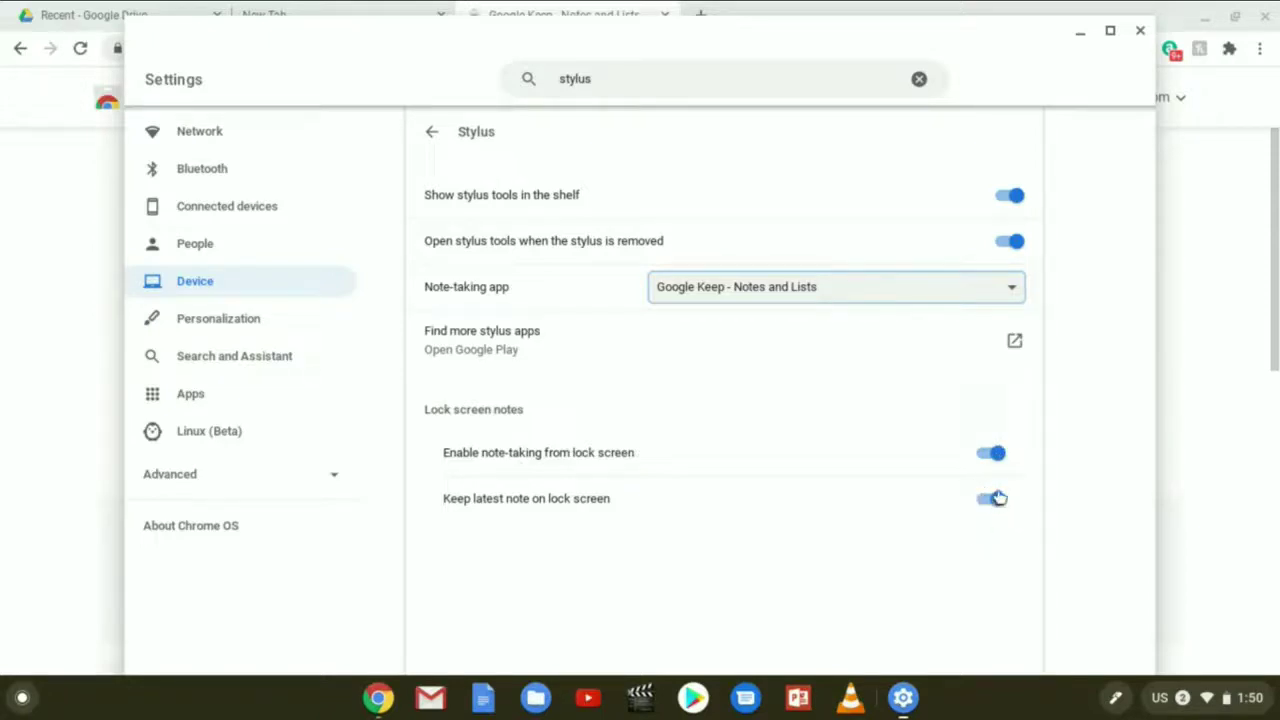
pyautogui.click(1142, 34)
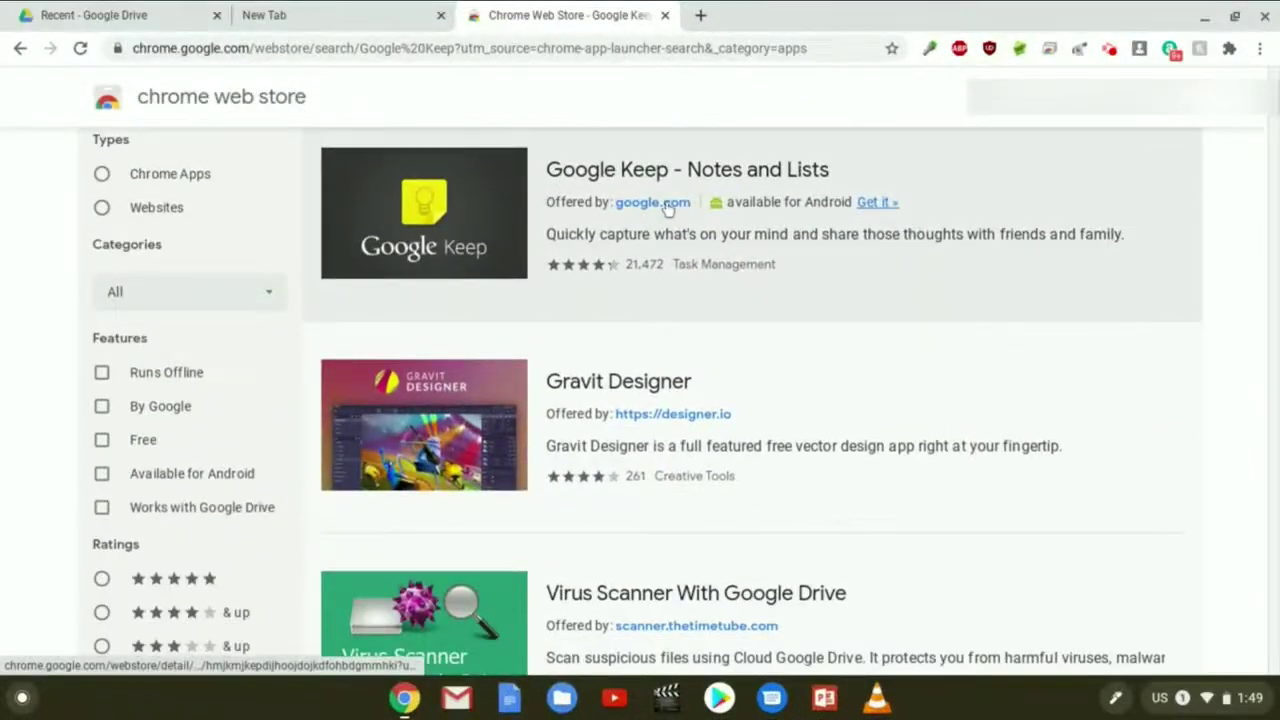
# Open the Google Keep - Notes and Lists listing from the web store results again.
pyautogui.click(514, 229)
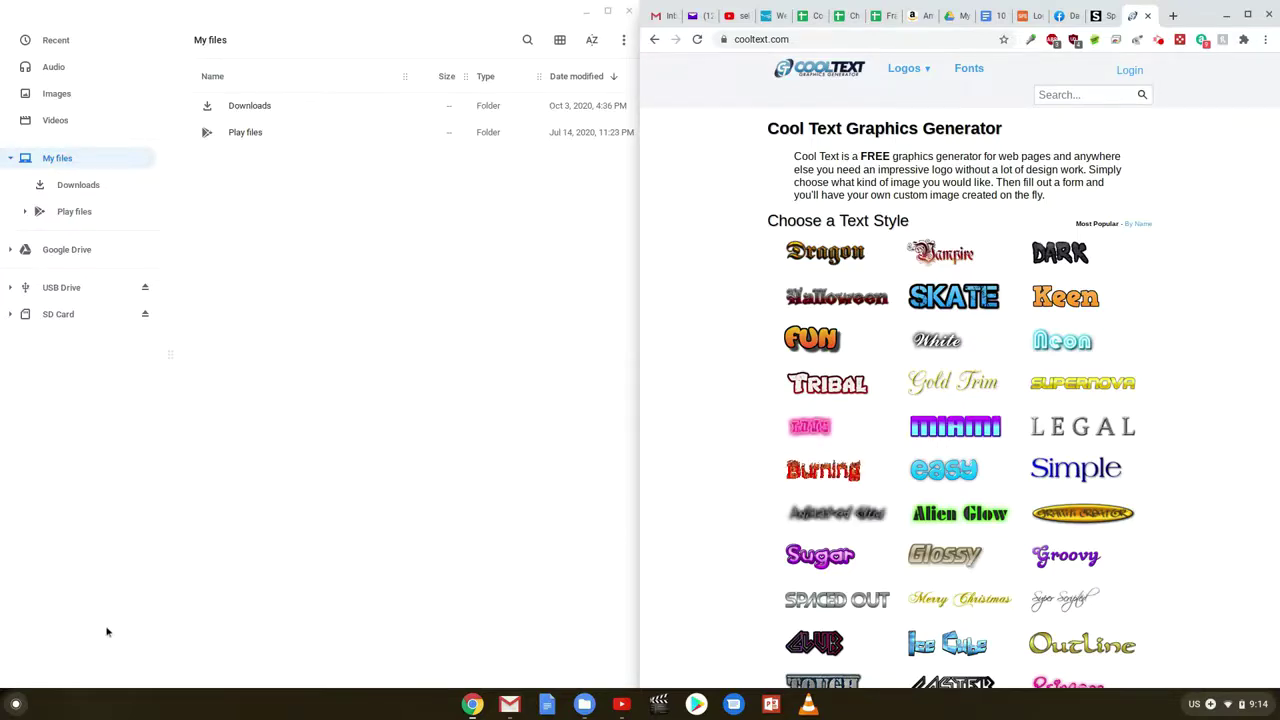
# Turn on auto-hide for the shelf while the Files and Cool Text windows are side by side.
pyautogui.rightClick(967, 710)
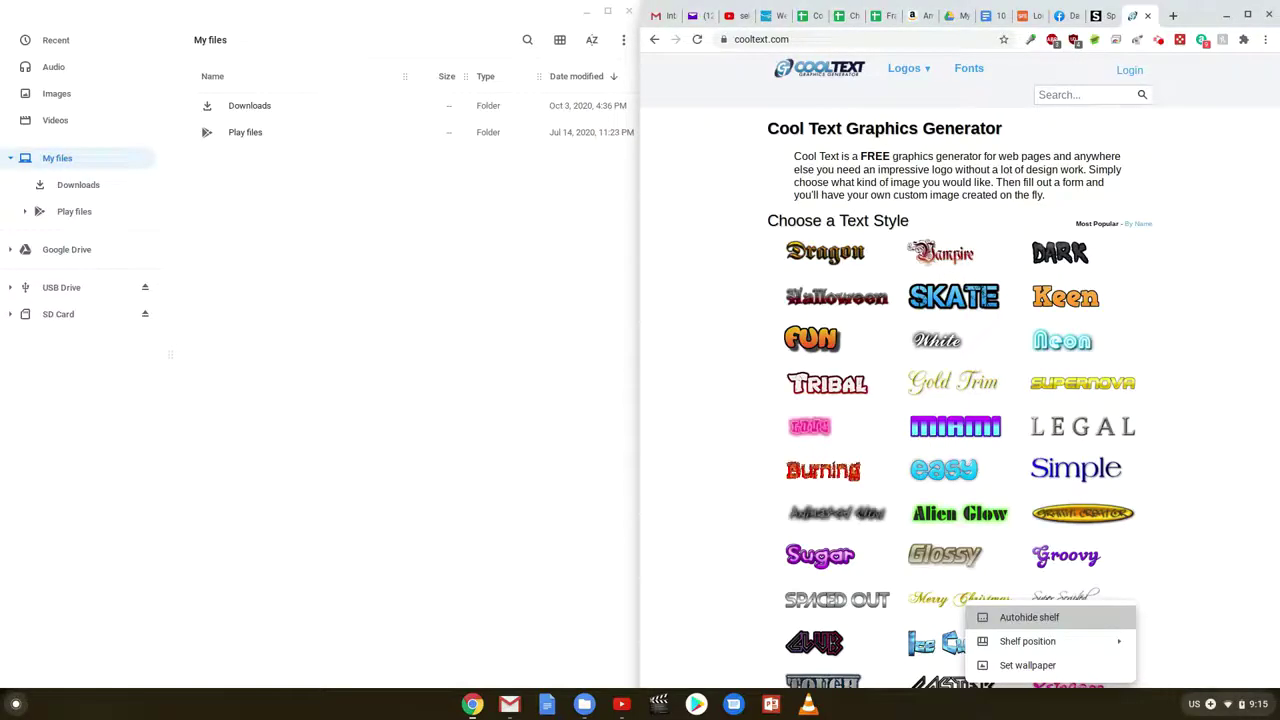
pyautogui.click(1029, 617)
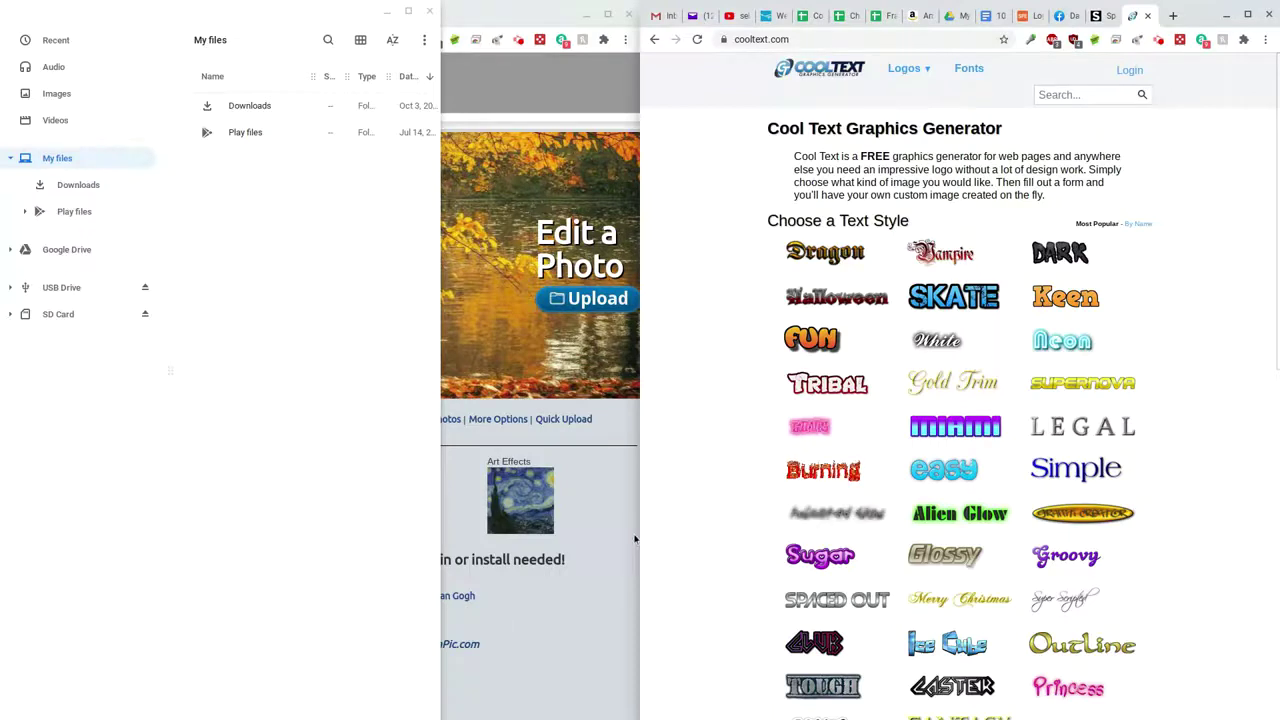
pyautogui.moveTo(547, 714)
pyautogui.scroll(-5, 960, 400)
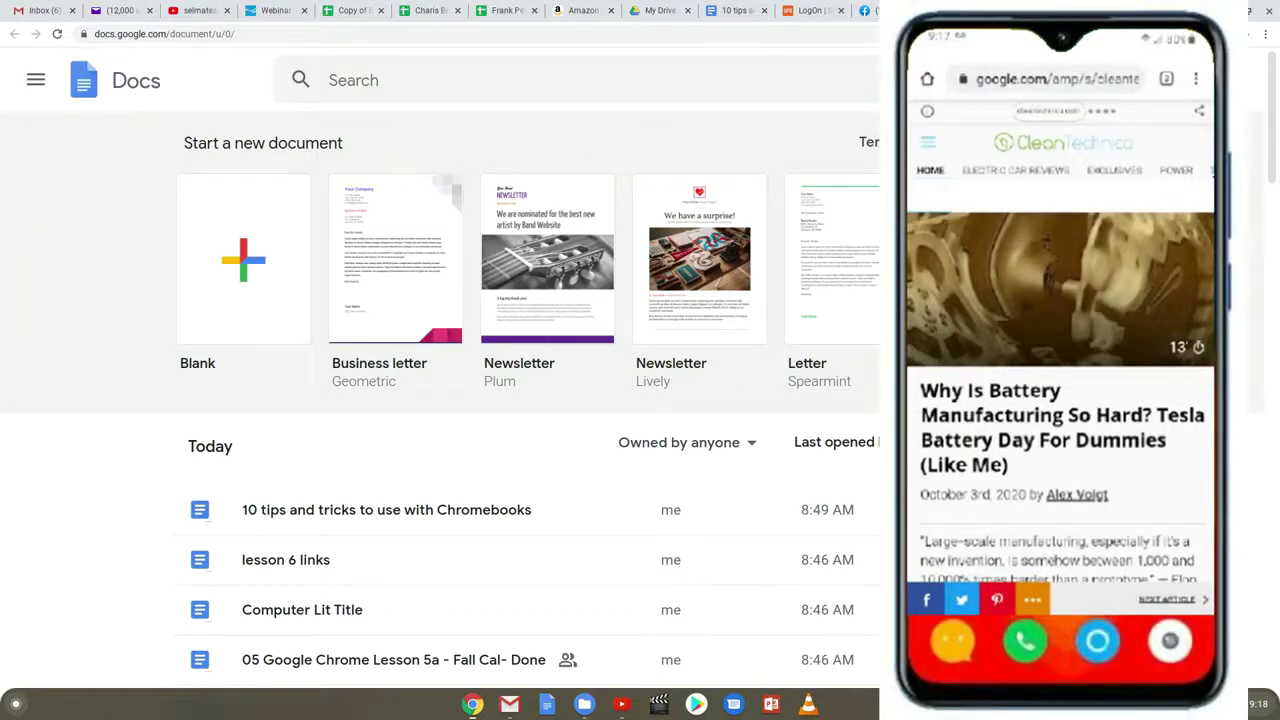
# Open the launcher, search for "gimp", and clear the query.
pyautogui.press('super')
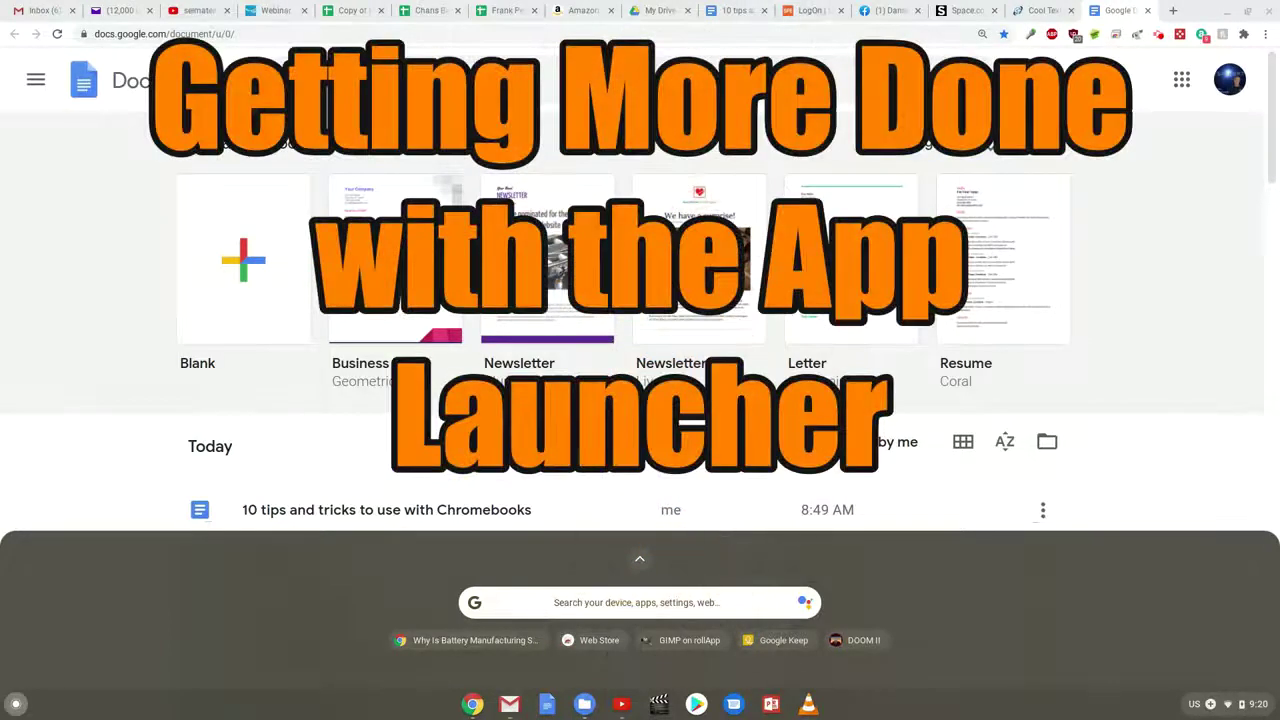
pyautogui.write('gimp')
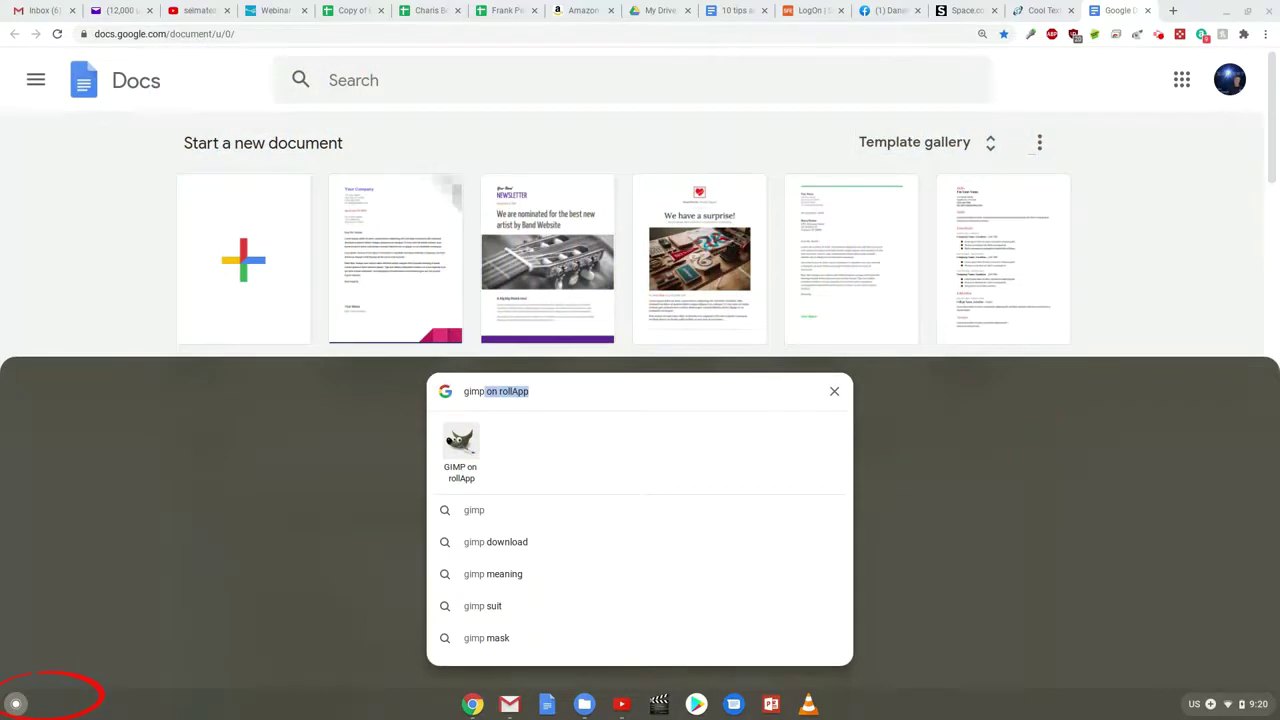
pyautogui.press('BackSpace')
pyautogui.press('BackSpace')
pyautogui.press('BackSpace')
pyautogui.press('BackSpace')
pyautogui.press('BackSpace')
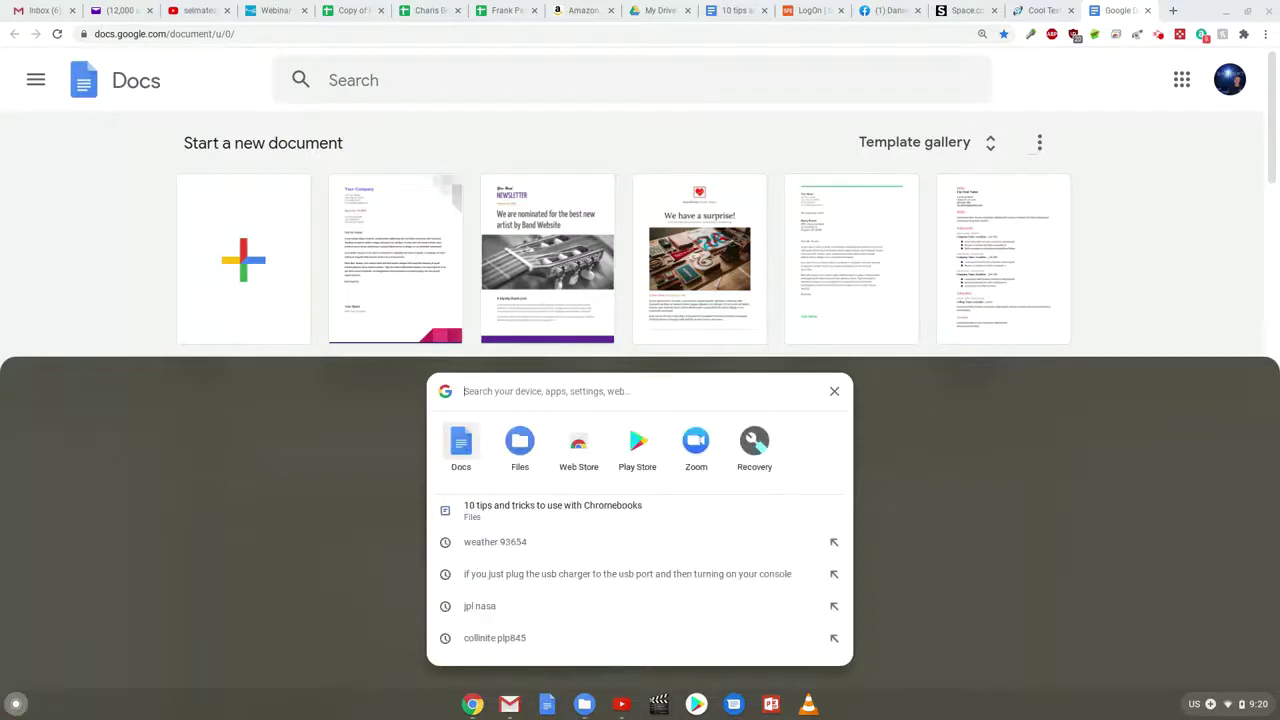
# Search the launcher for "tesla" and clear the query.
pyautogui.write('tesla')
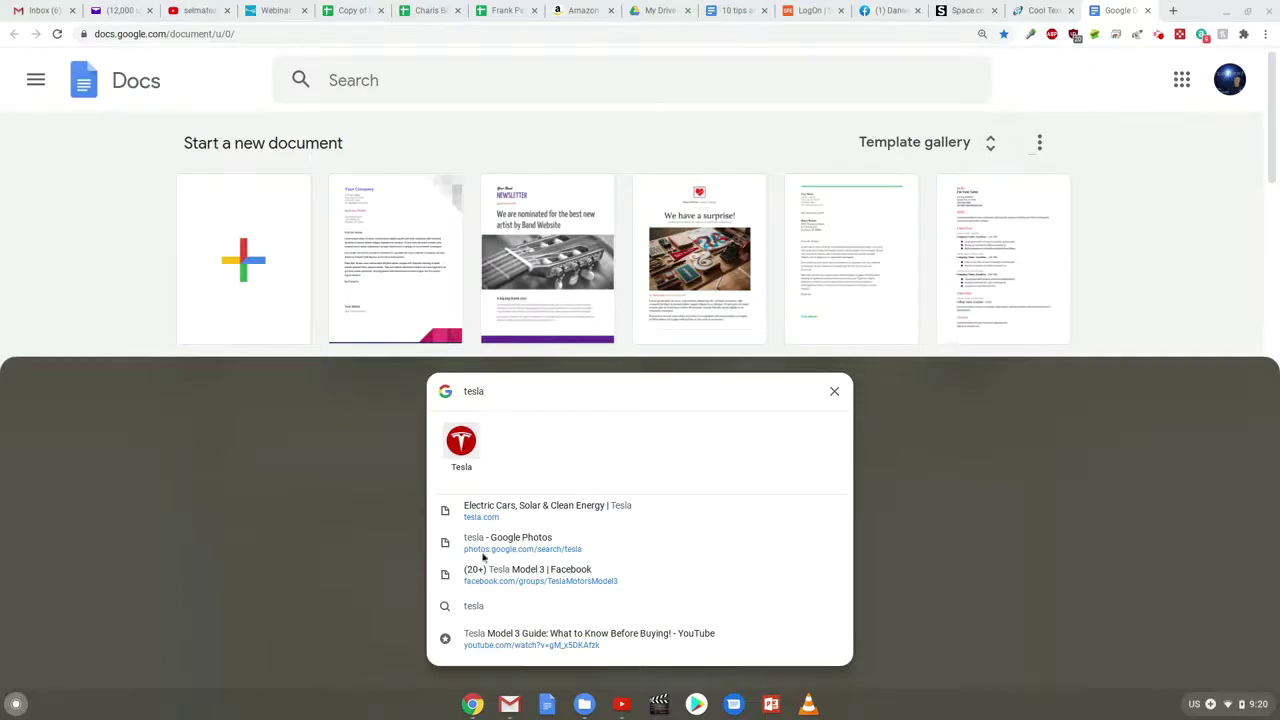
pyautogui.press('BackSpace')
pyautogui.press('BackSpace')
pyautogui.press('BackSpace')
pyautogui.press('BackSpace')
pyautogui.press('BackSpace')
# Enter the calculation 360/29.5 in the launcher search.
pyautogui.write('3')
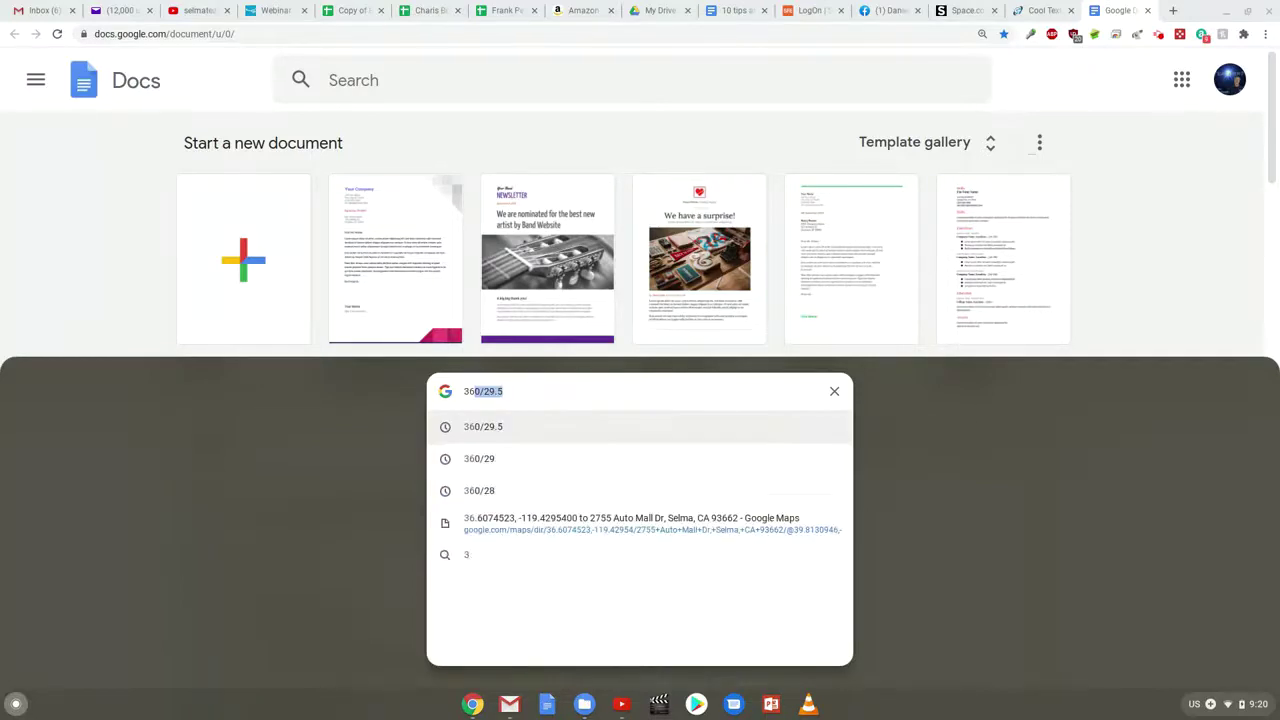
pyautogui.write('60/29.5')
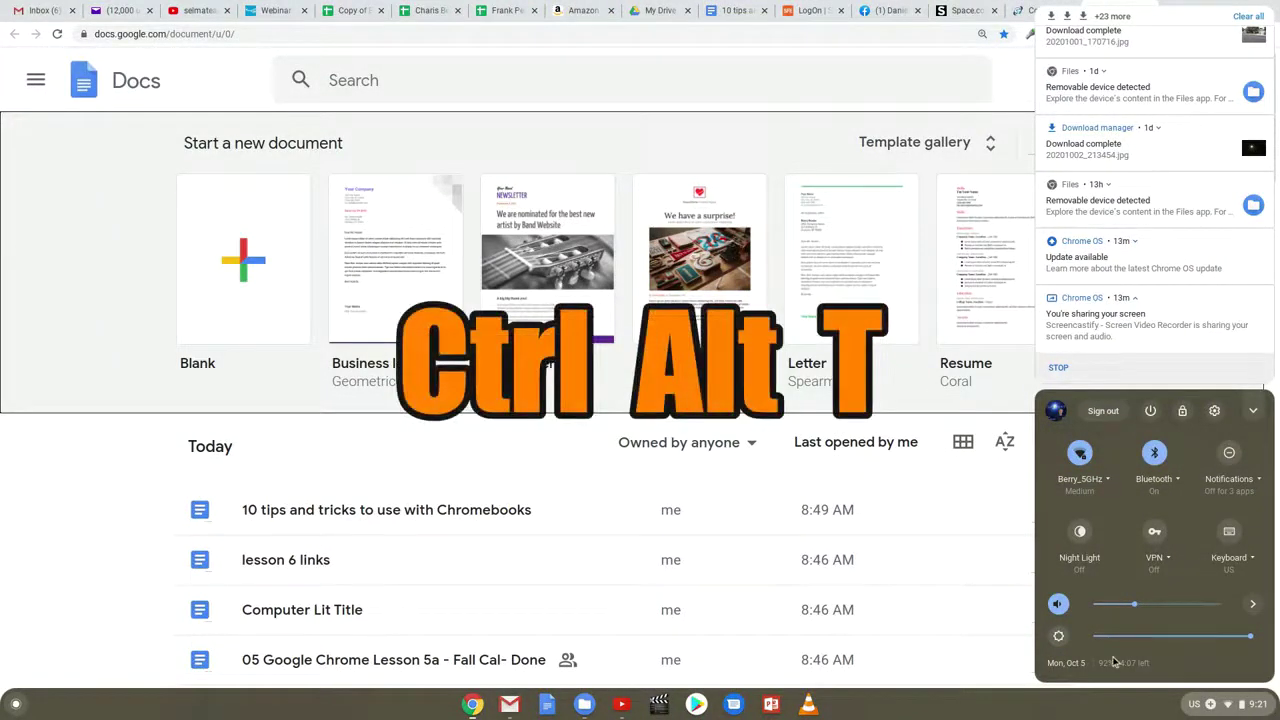
# Open the crosh developer shell and run the battery_test command.
pyautogui.hotkey('ctrl', 'alt', 't')
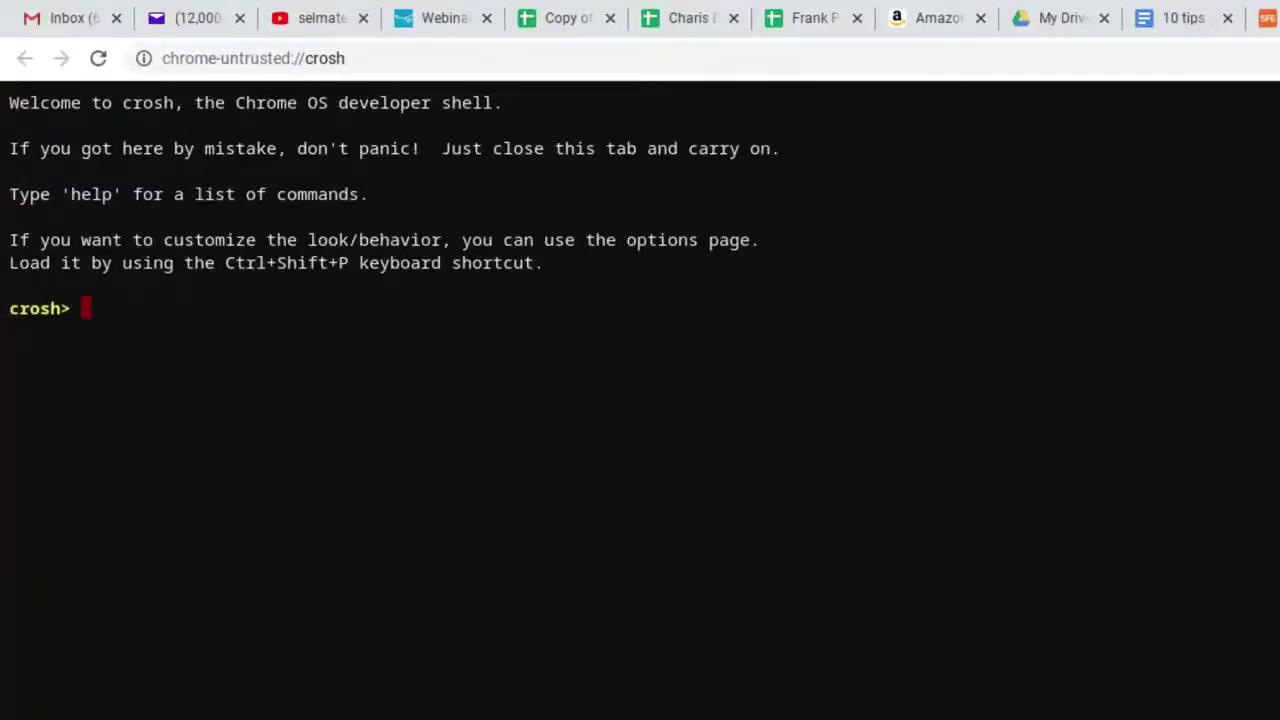
pyautogui.write('battery_test')
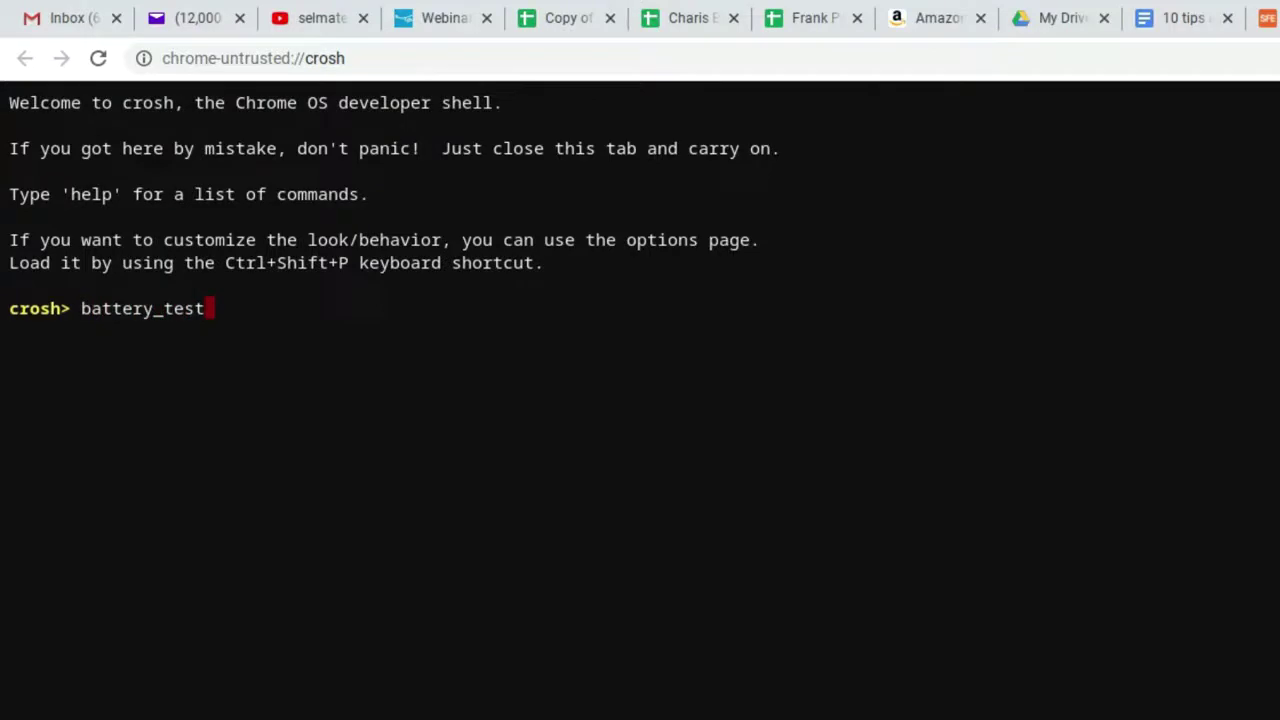
pyautogui.press('Return')
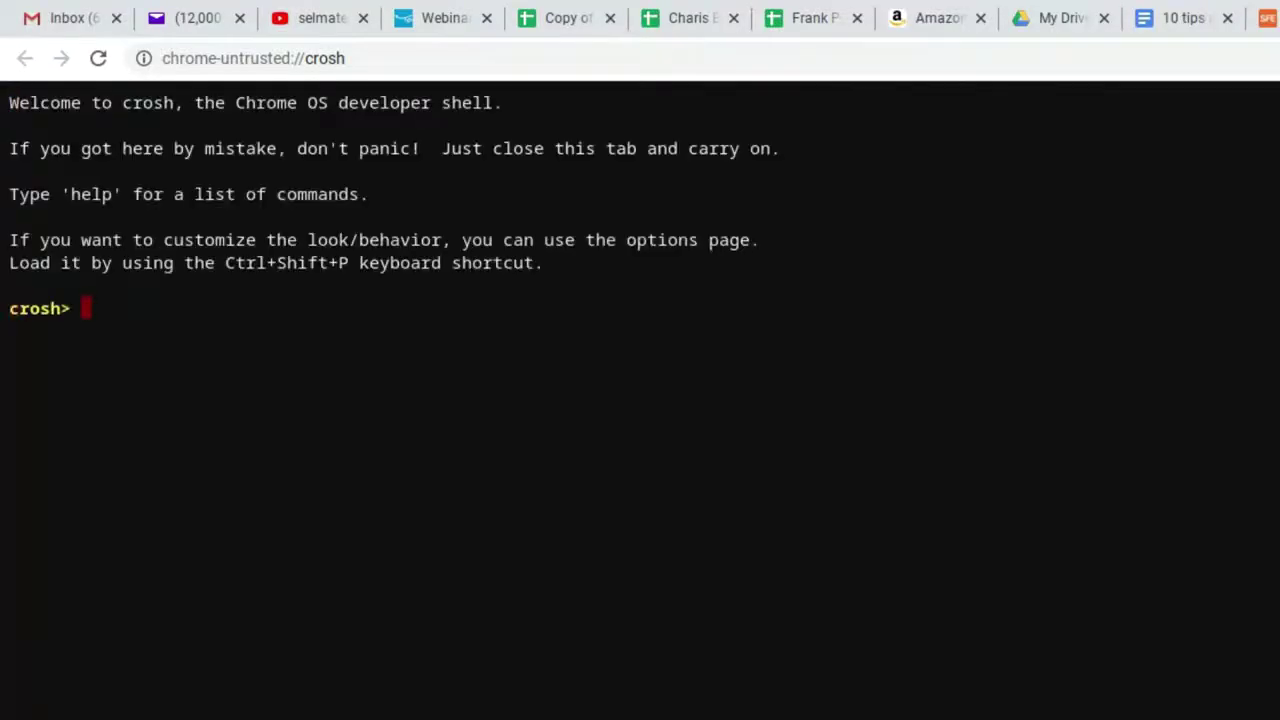
# Run battery_test once more from a fresh crosh prompt.
pyautogui.write('battery')
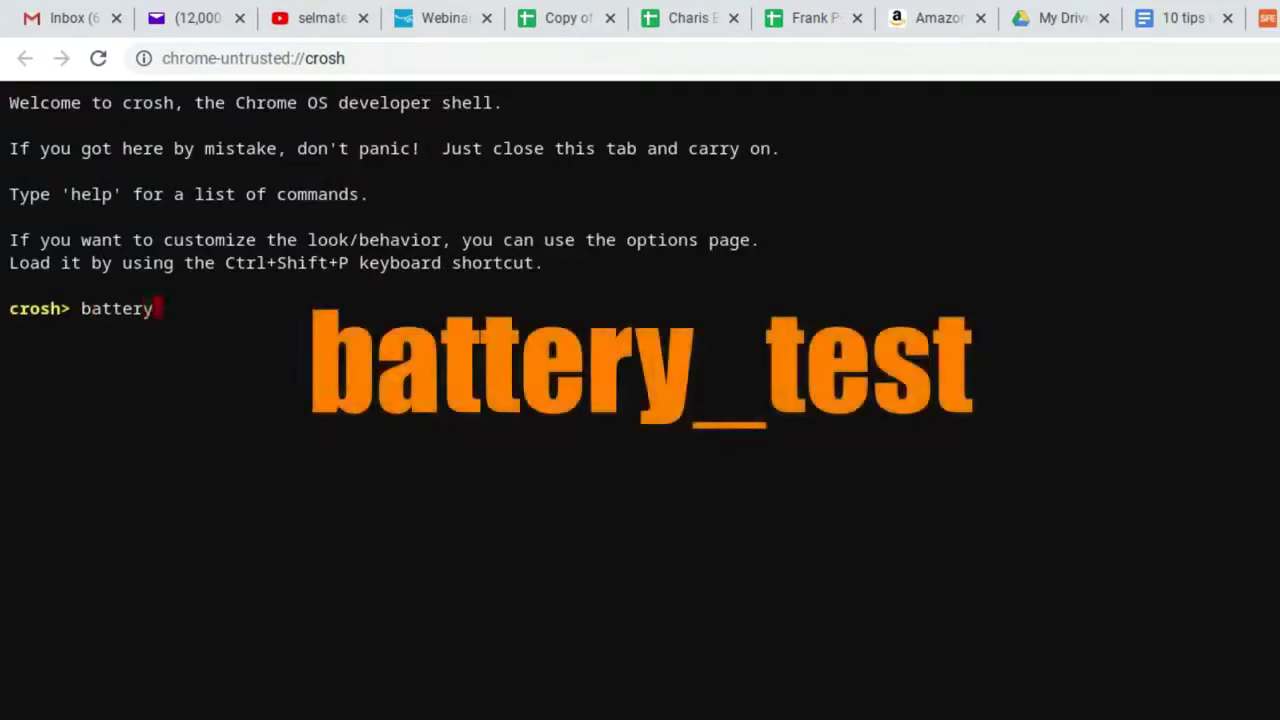
pyautogui.write('_test')
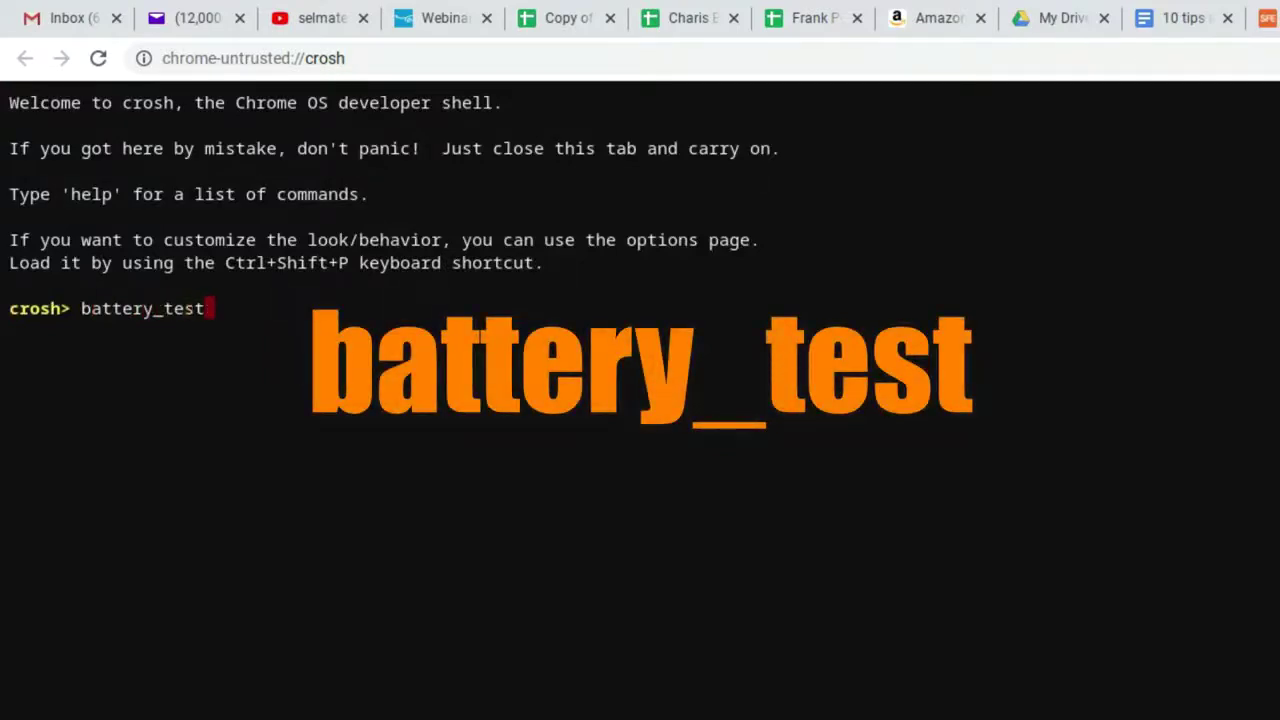
pyautogui.press('Return')
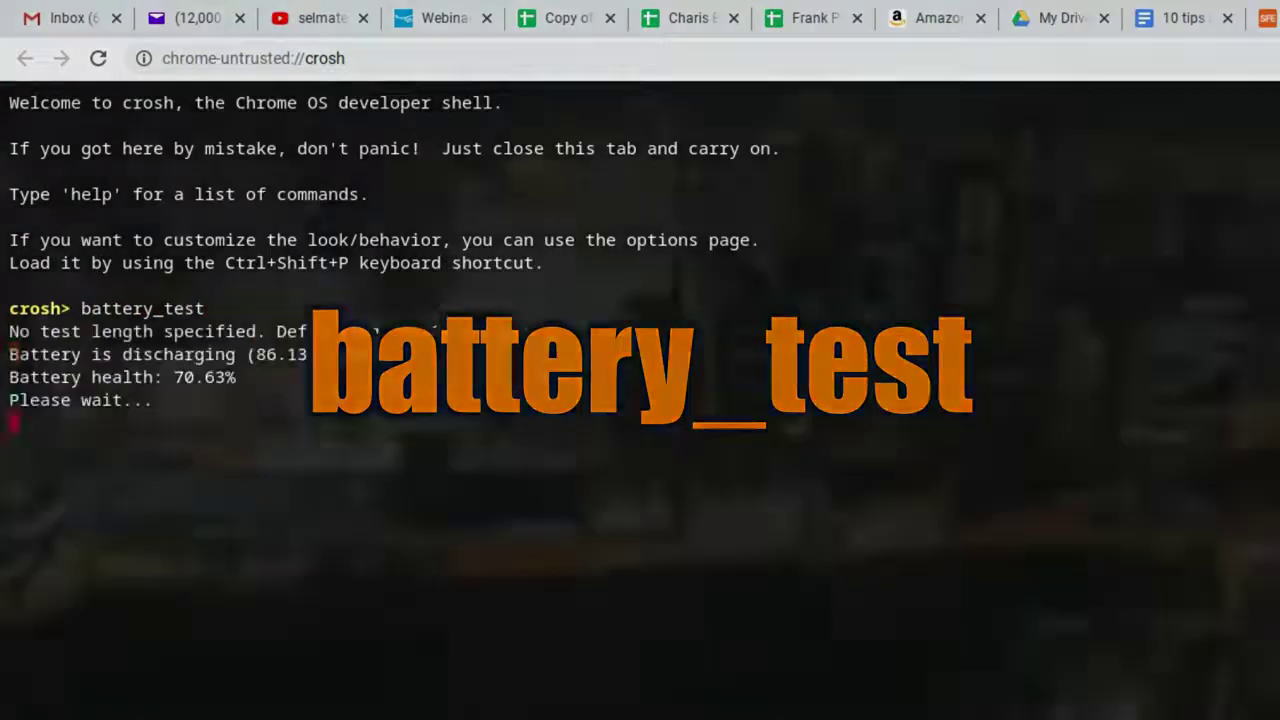